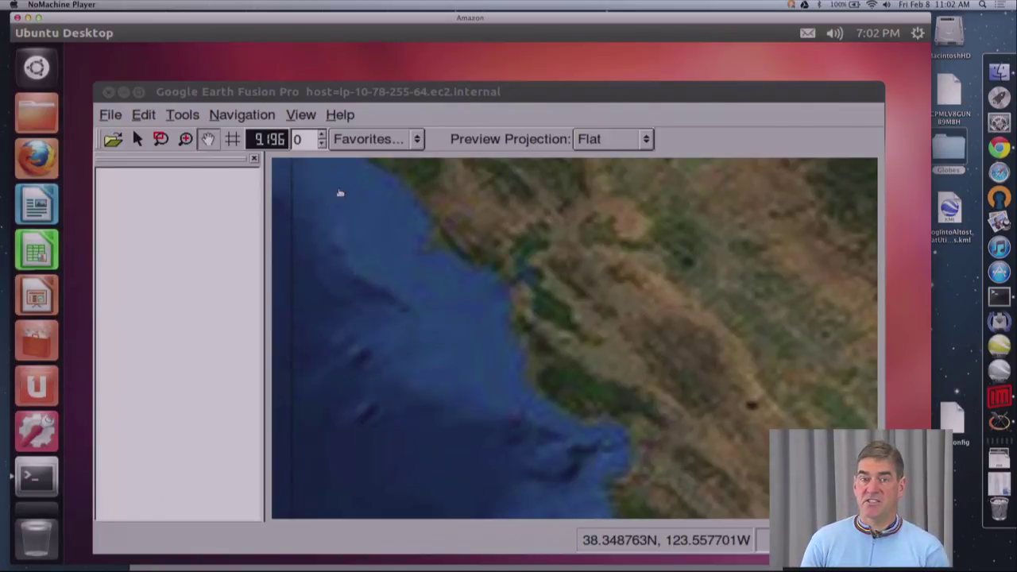
- Open the imagery project stored in the aavideo folder of the Asset Manager
click(183, 117)
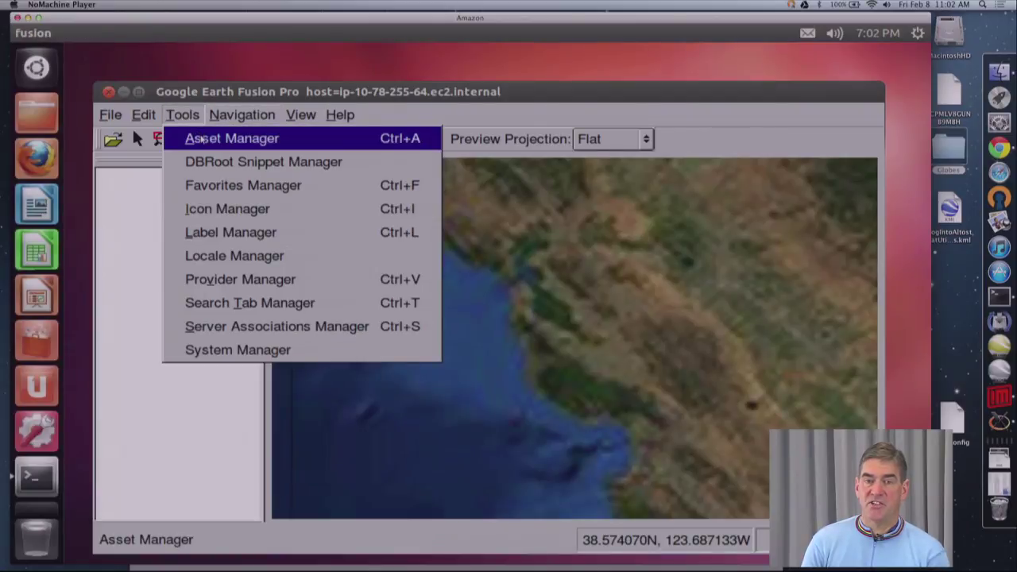
click(202, 139)
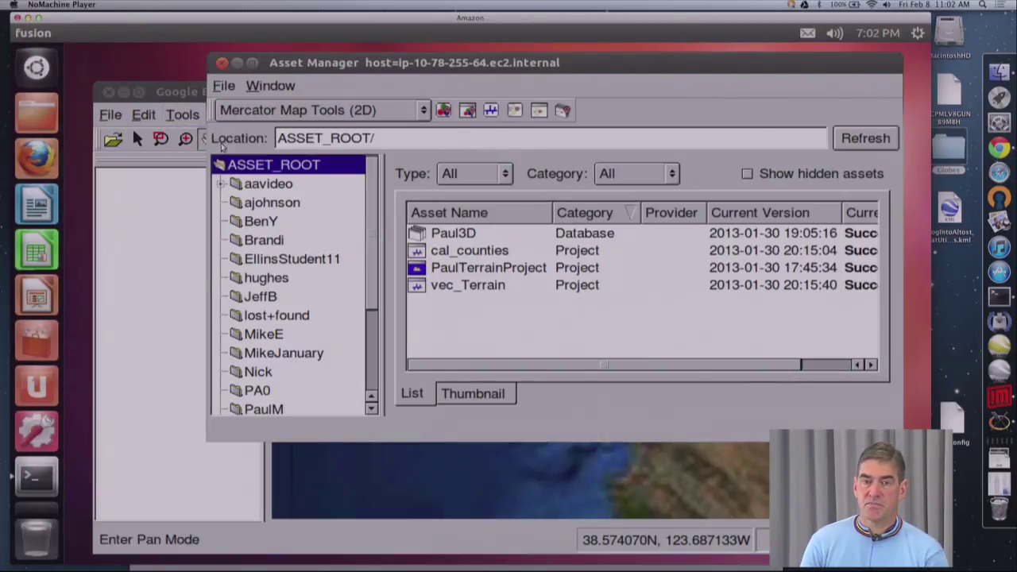
click(283, 186)
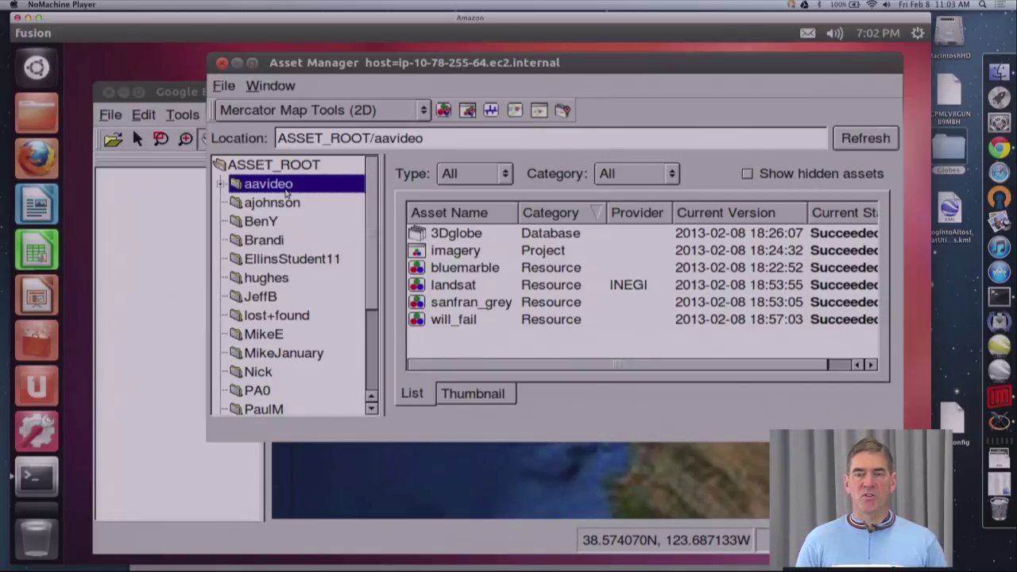
click(457, 256)
double_click(457, 256)
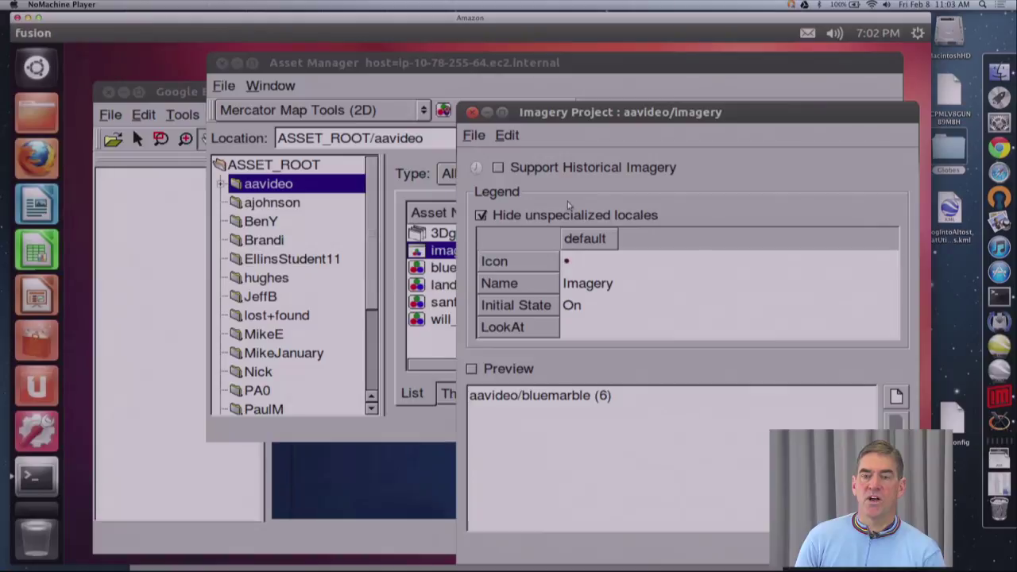
- Try to enable Support Historical Imagery for the imagery project
drag(632, 119, 644, 103)
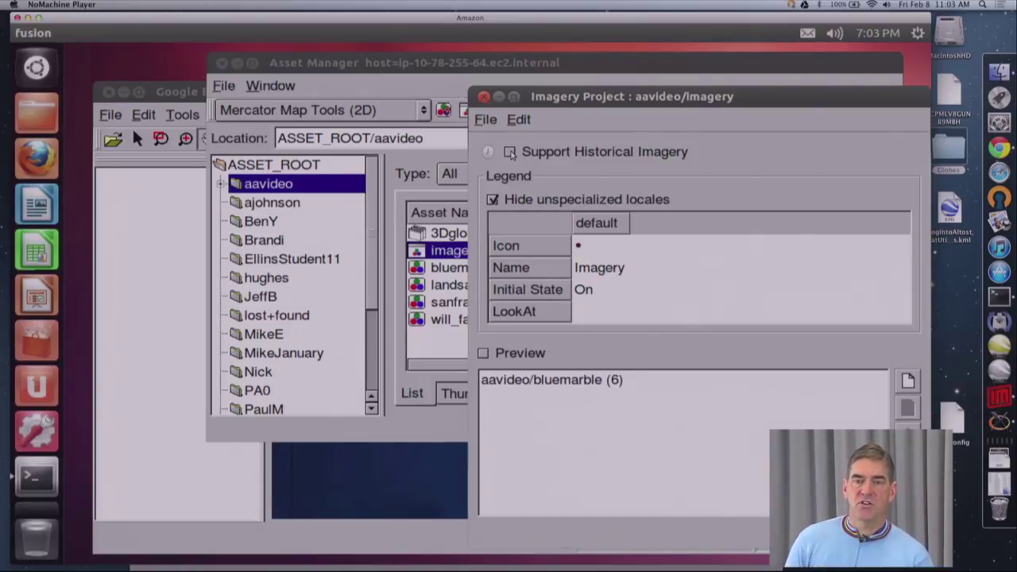
click(510, 151)
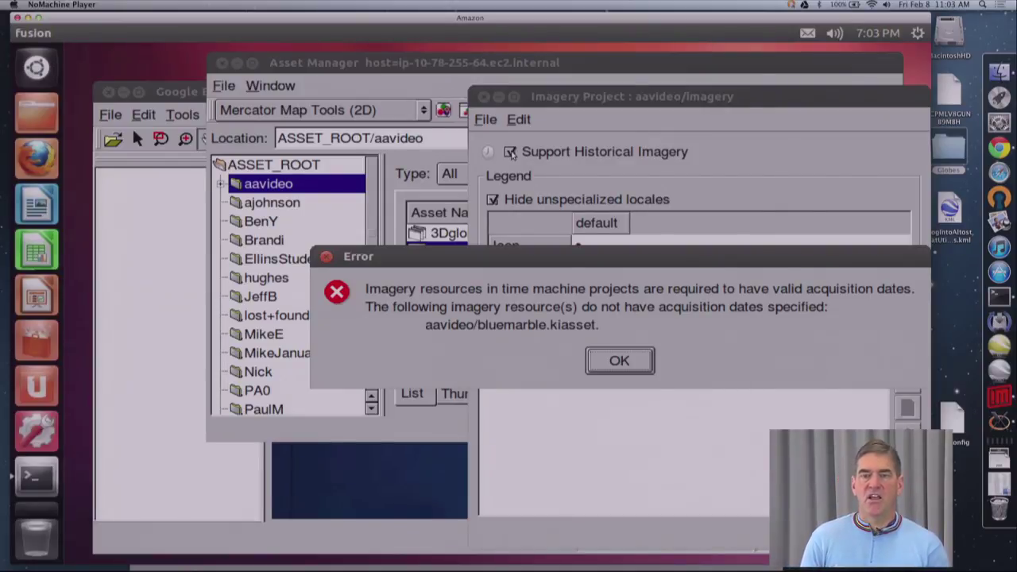
click(626, 361)
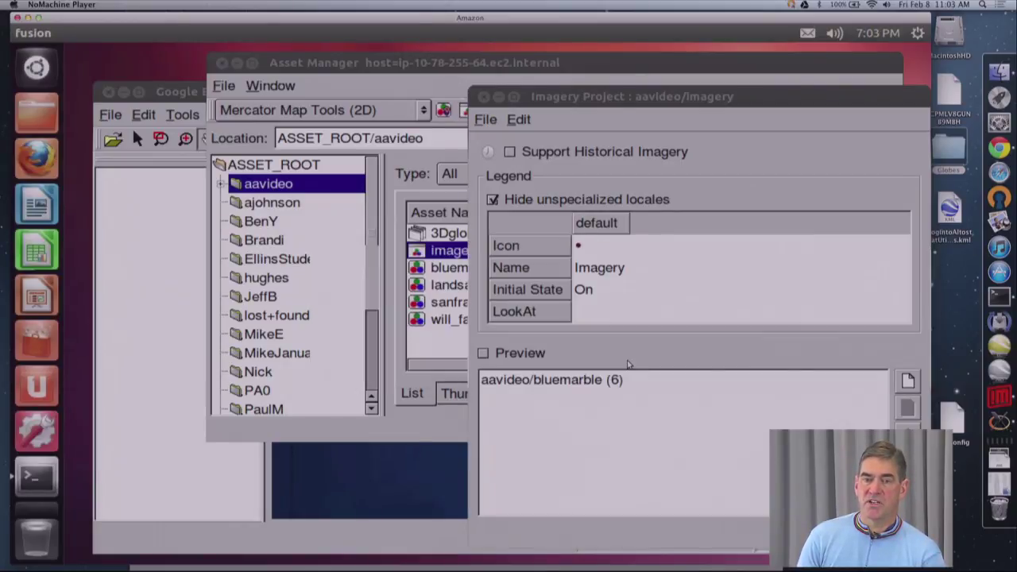
- Set the acquisition date of the bluemarble imagery resource to 2012/10/10 and save the resource
double_click(451, 269)
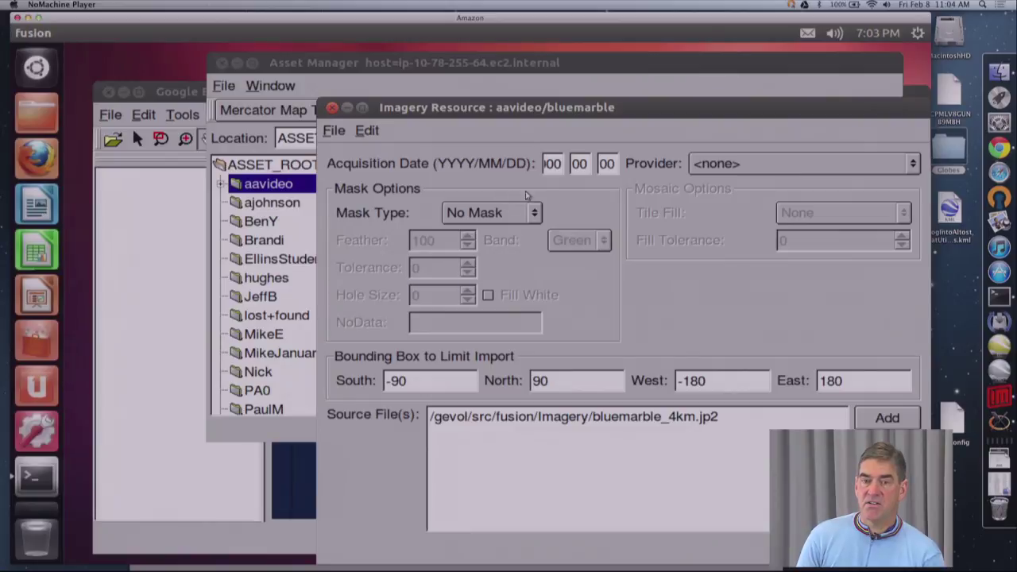
double_click(559, 164)
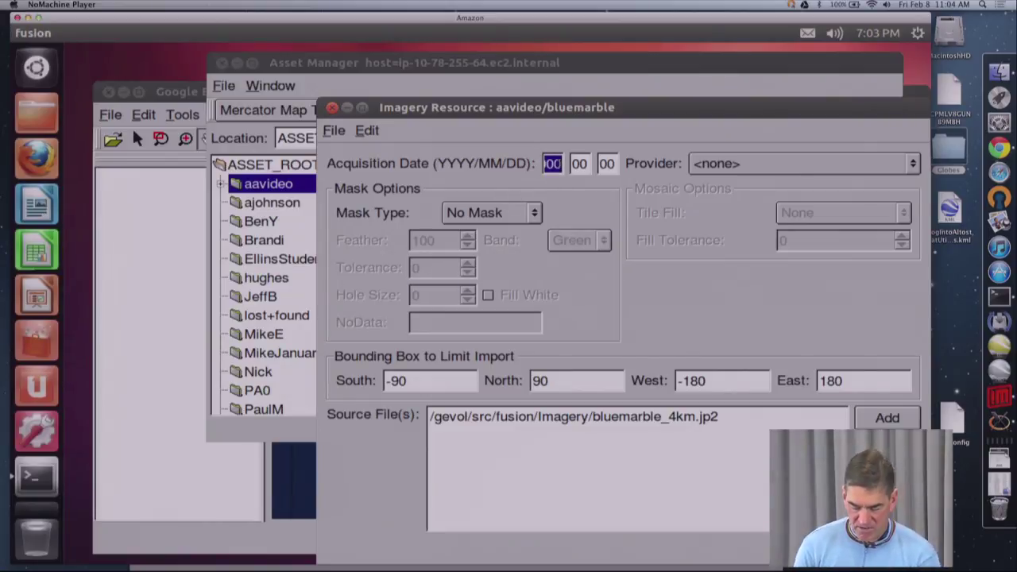
text(2012)
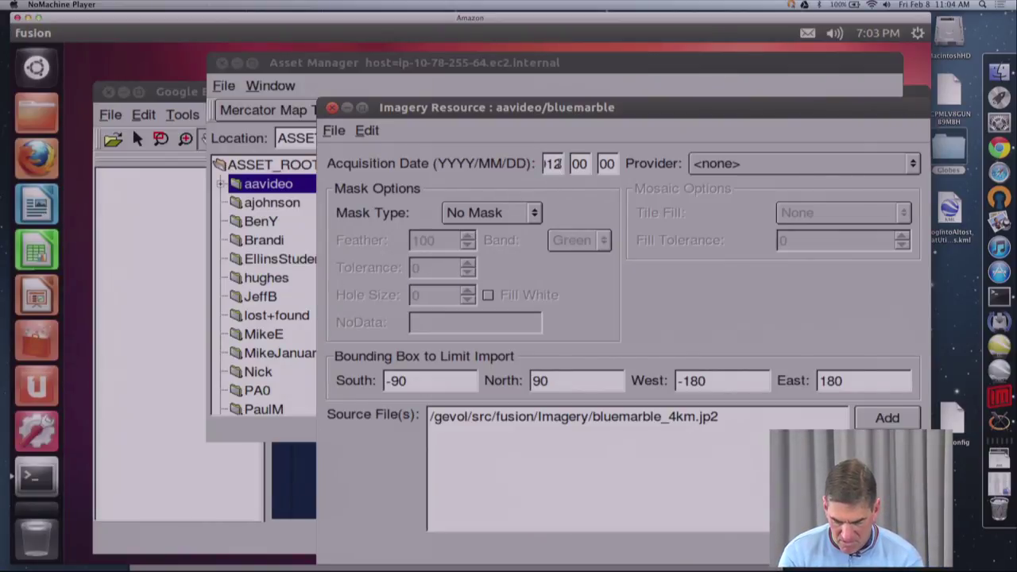
key(Tab)
text(1)
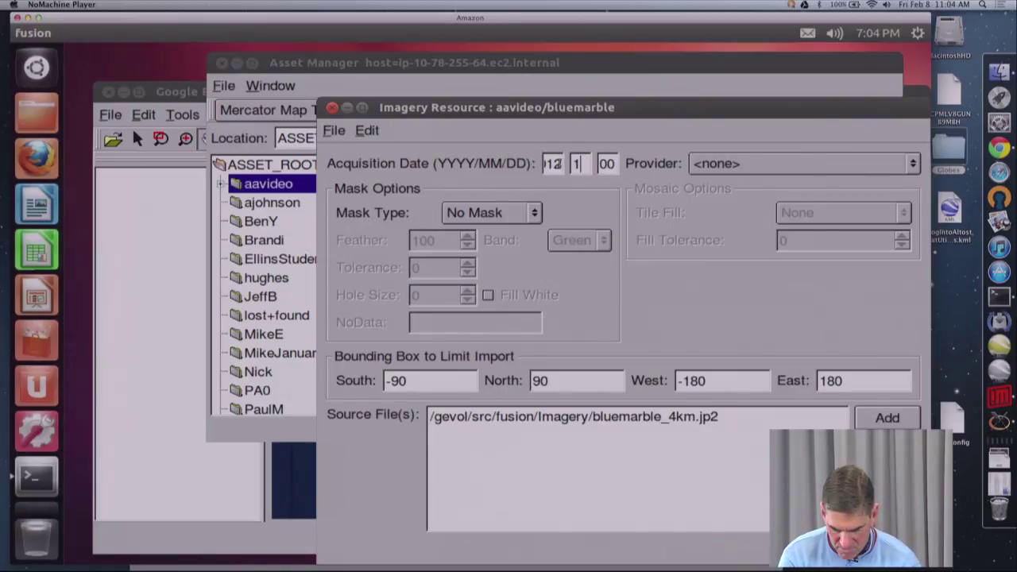
text(0)
key(Tab)
text(10)
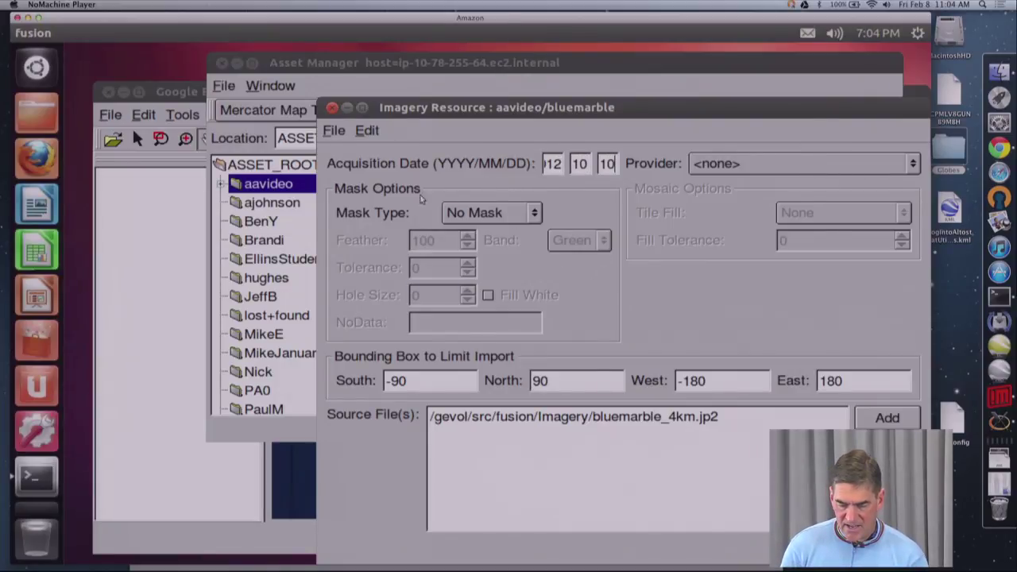
click(334, 130)
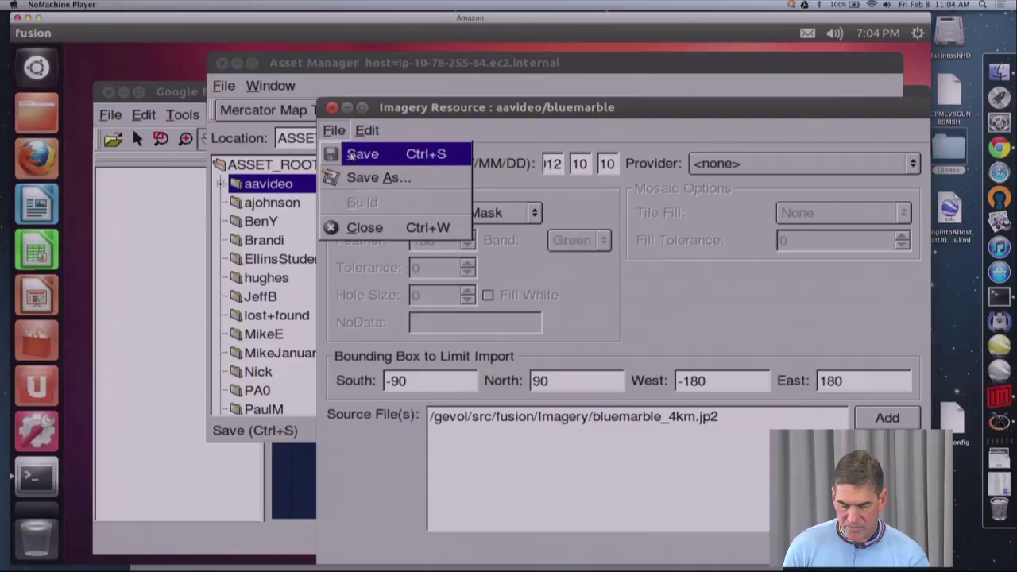
click(360, 154)
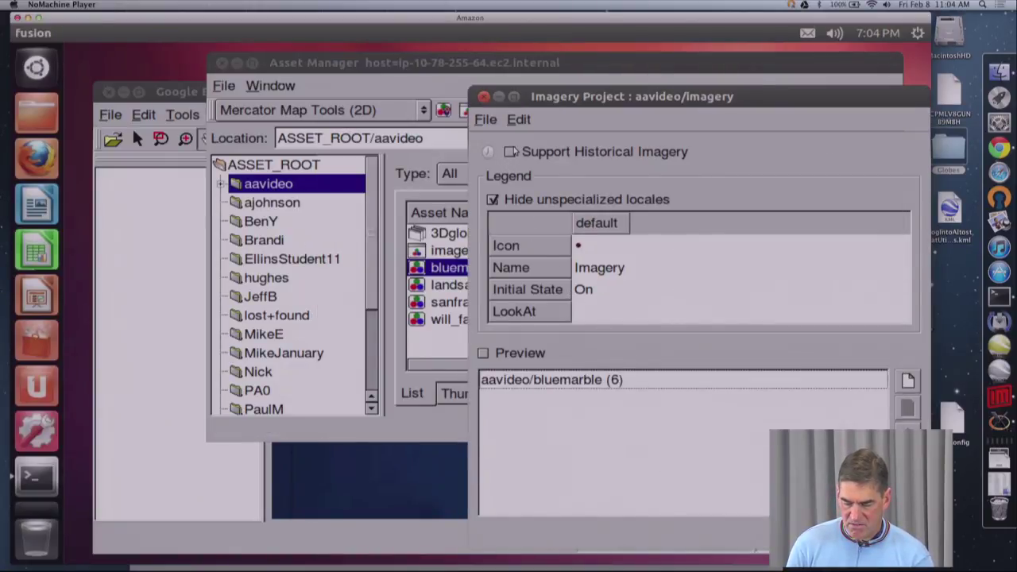
- Enable Support Historical Imagery for the imagery project and turn it off again
click(511, 151)
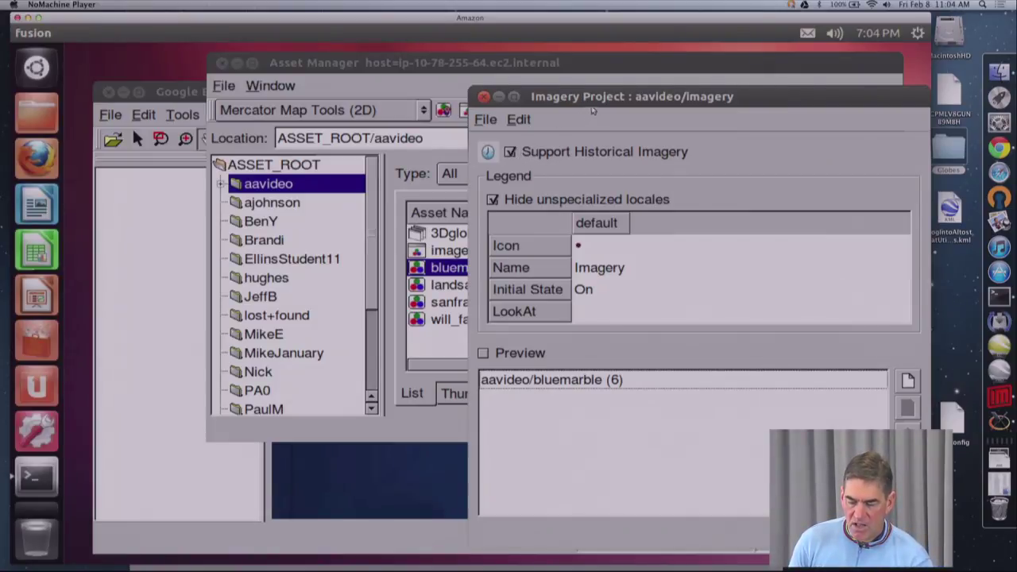
drag(598, 93, 588, 76)
click(502, 135)
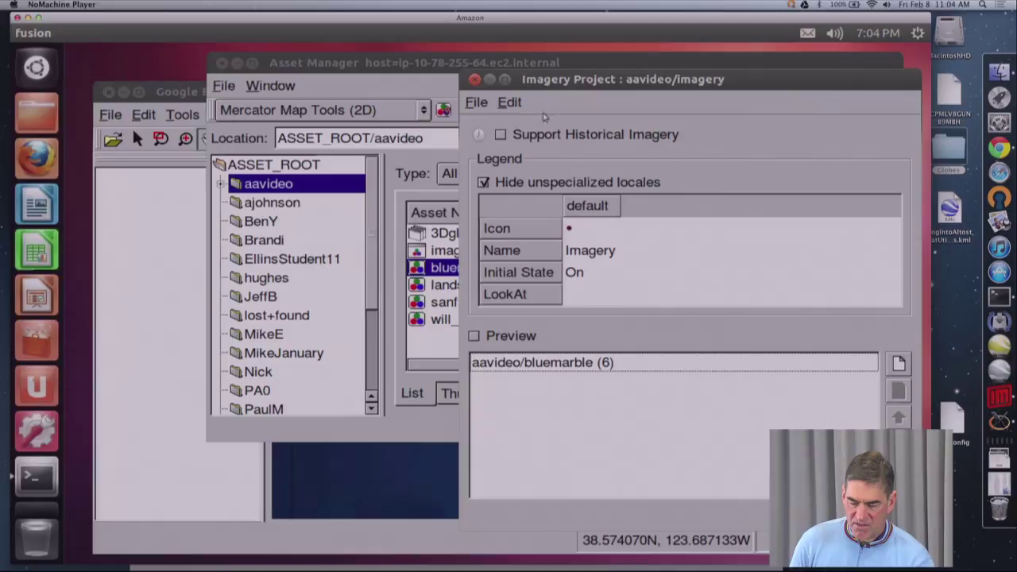
- Rearrange the Asset Manager window beside the imagery project and add the landsat resource to the project's resource list
click(437, 69)
drag(461, 67, 390, 58)
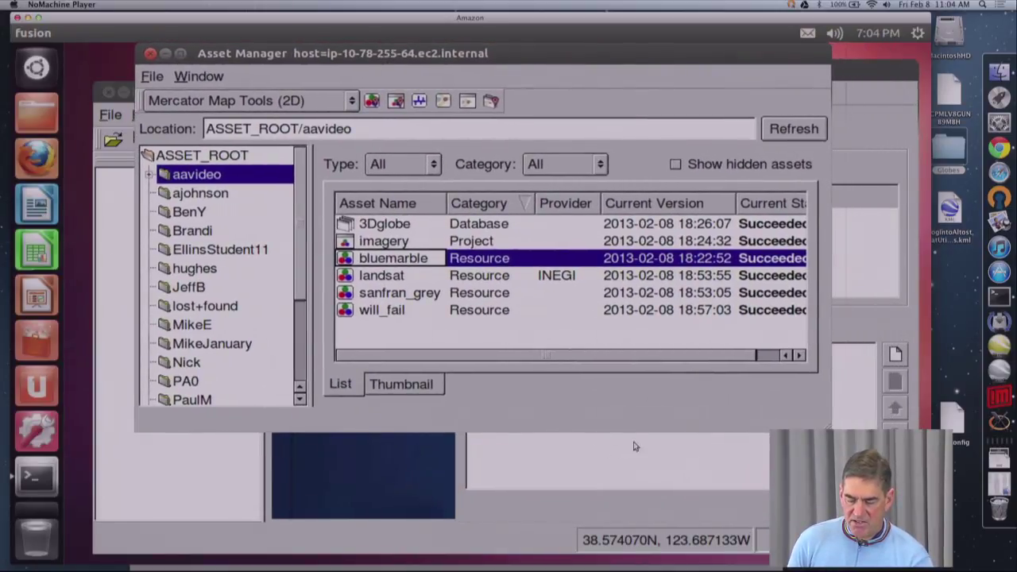
drag(824, 428, 772, 437)
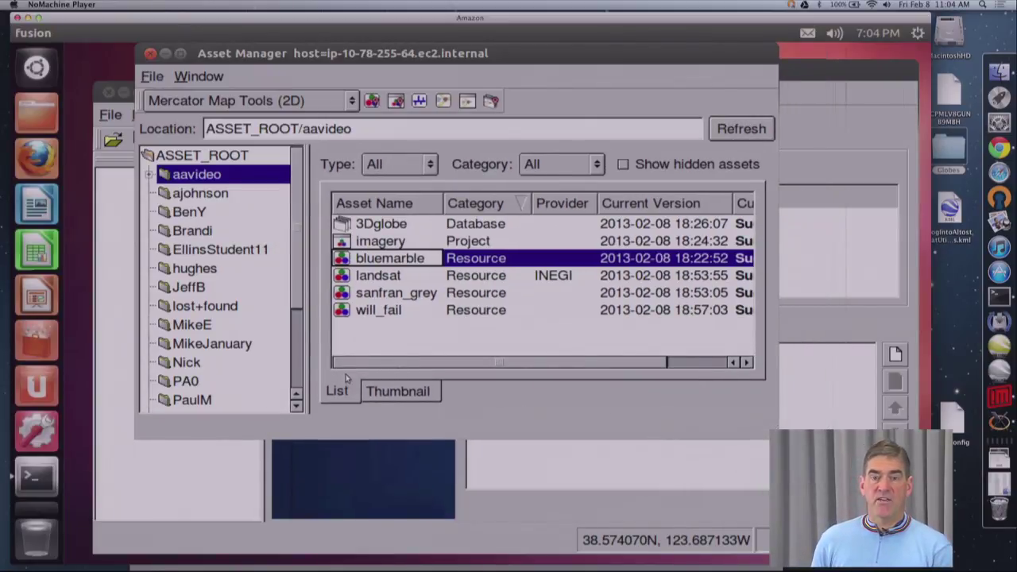
click(384, 314)
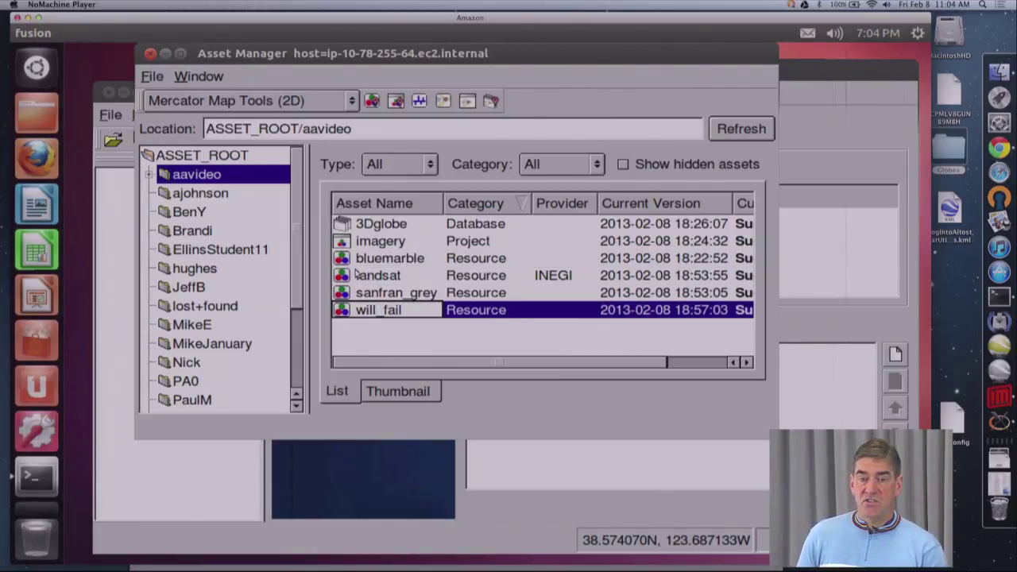
drag(353, 278, 807, 410)
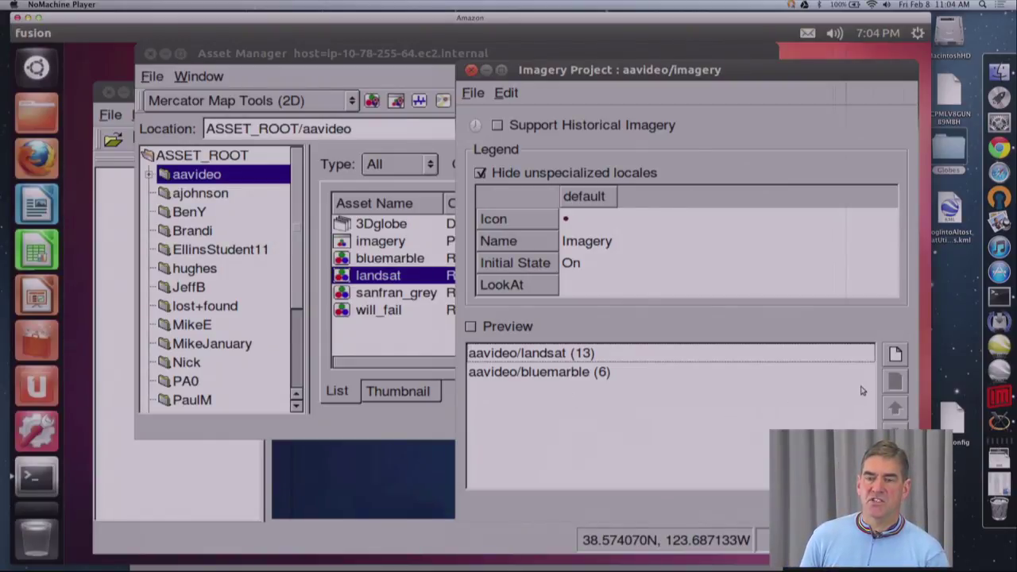
- Add the sanfran_grey and will_fail imagery resources to the imagery project
click(896, 355)
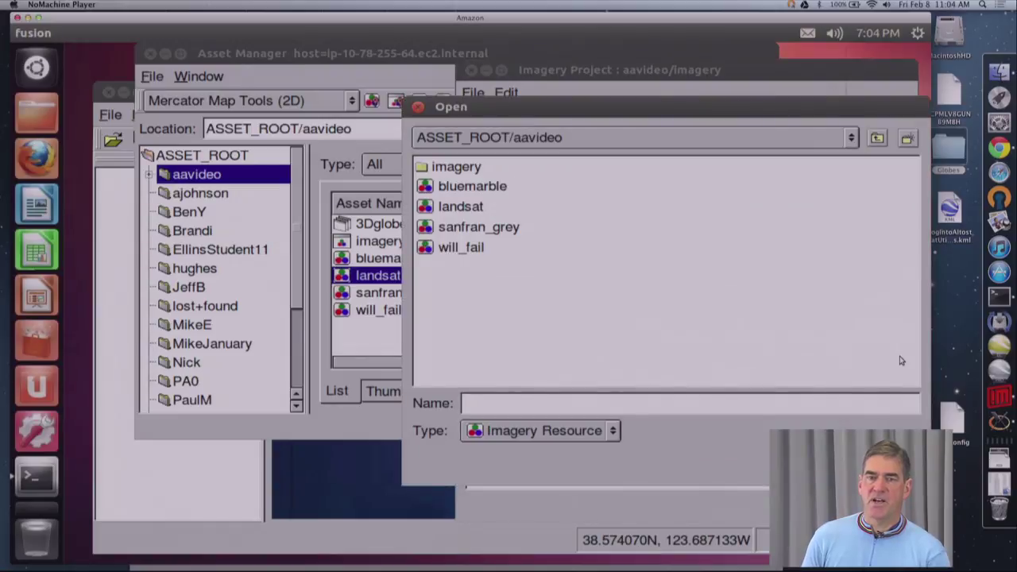
double_click(509, 228)
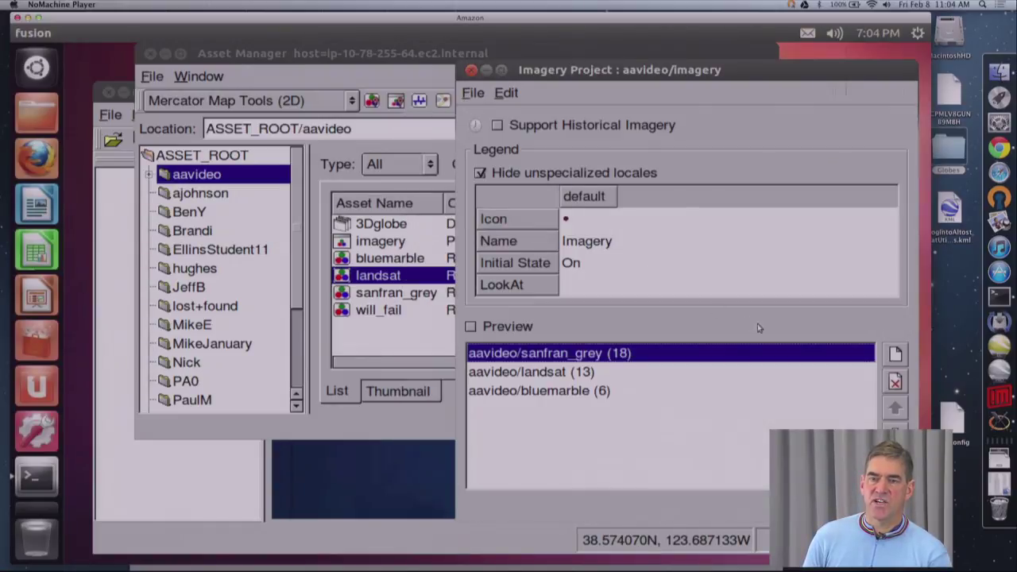
click(900, 359)
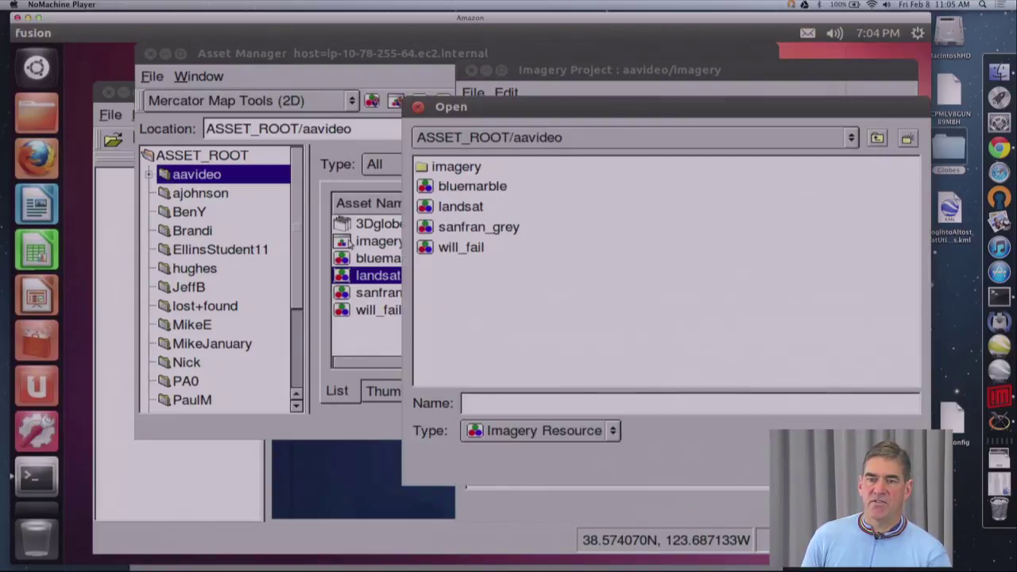
double_click(461, 248)
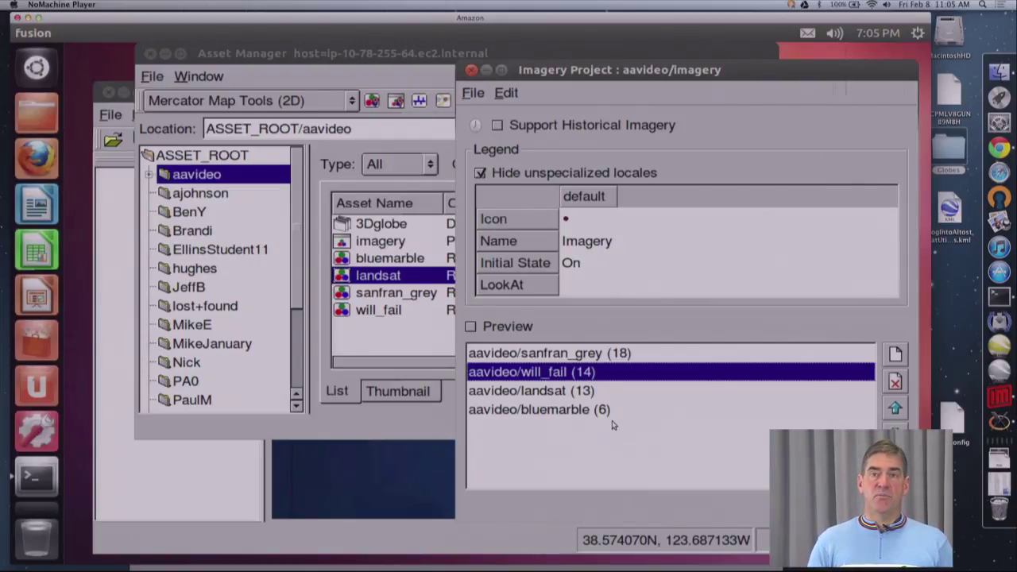
- Switch to Google Earth EC and log in to the laearth.la.gov server
click(993, 345)
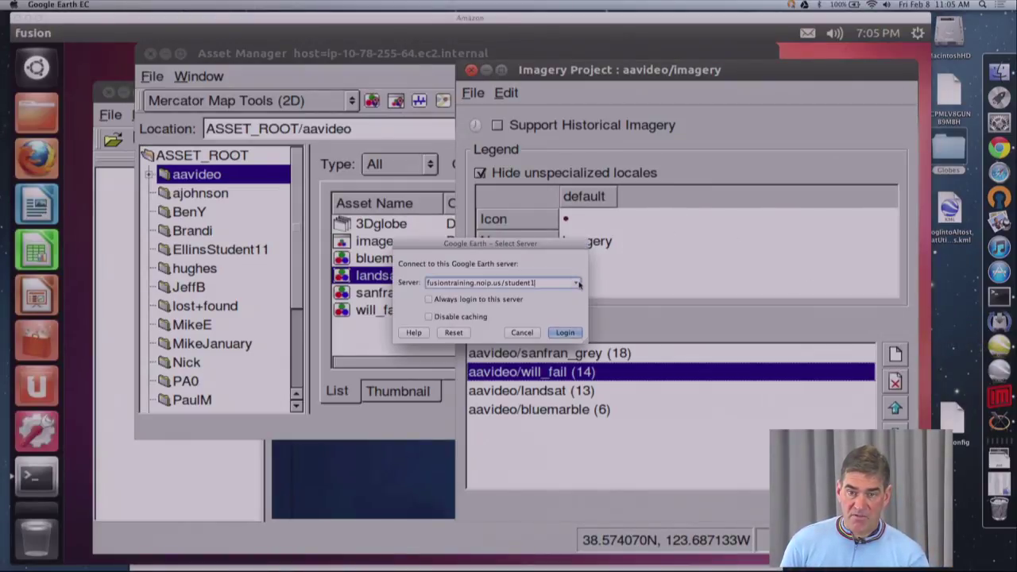
click(578, 283)
click(539, 311)
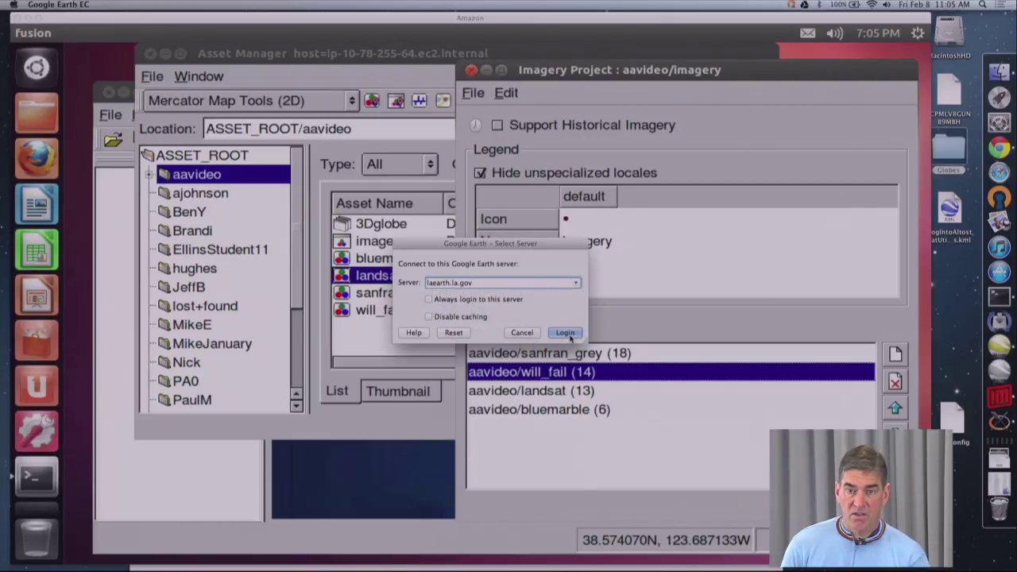
click(569, 335)
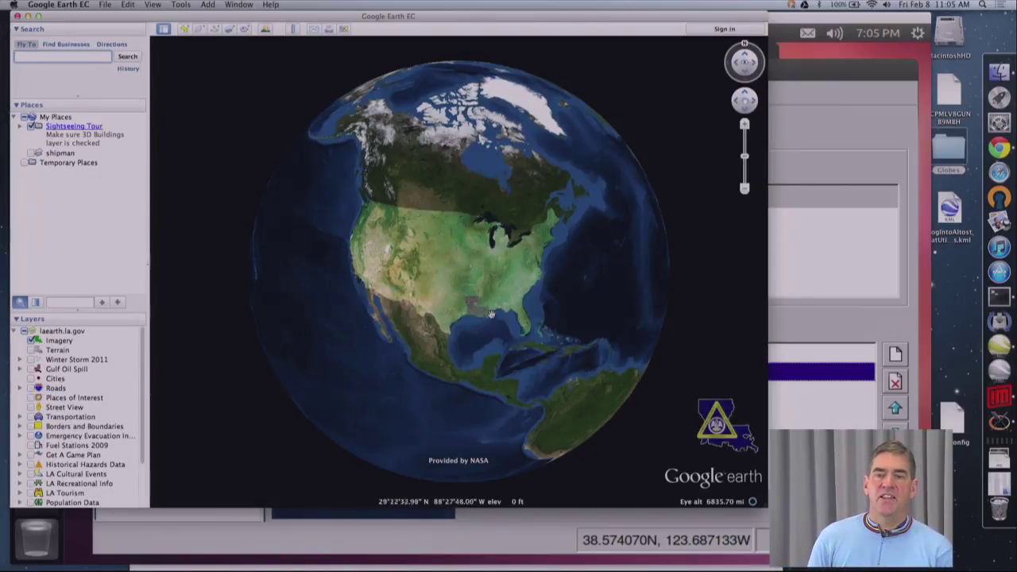
- Examine how the higher-resolution Louisiana imagery overlays the United States and global base imagery on the globe
scroll(490, 313, up, 3)
scroll(469, 295, up, 3)
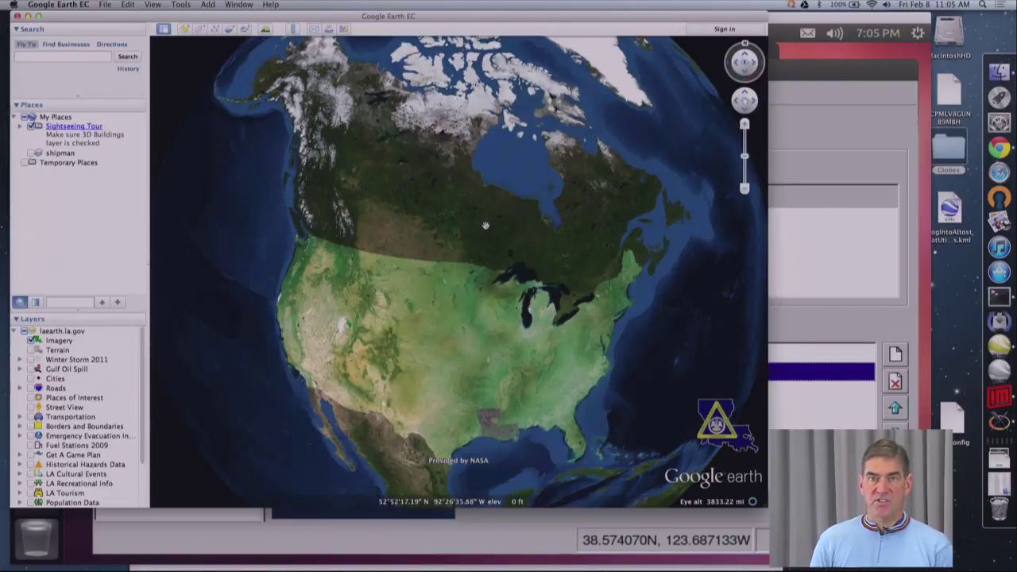
drag(561, 350, 566, 246)
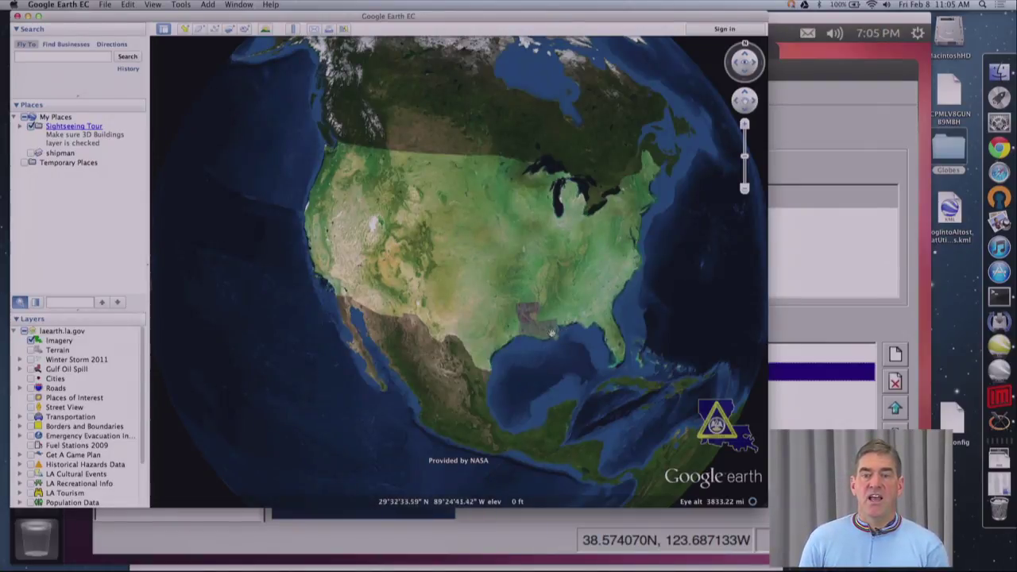
double_click(524, 316)
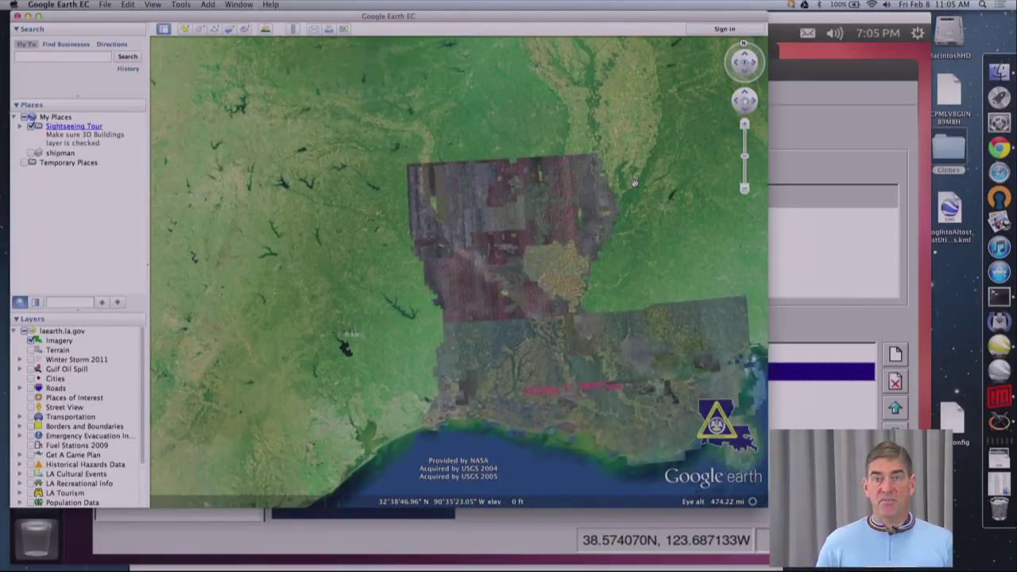
double_click(545, 193)
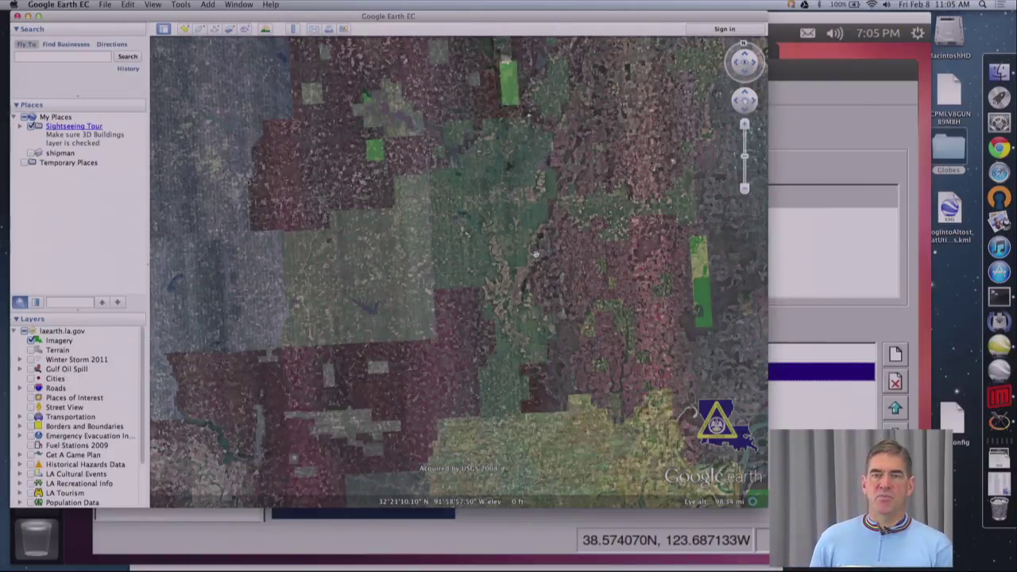
scroll(554, 243, down, 5)
scroll(559, 263, down, 3)
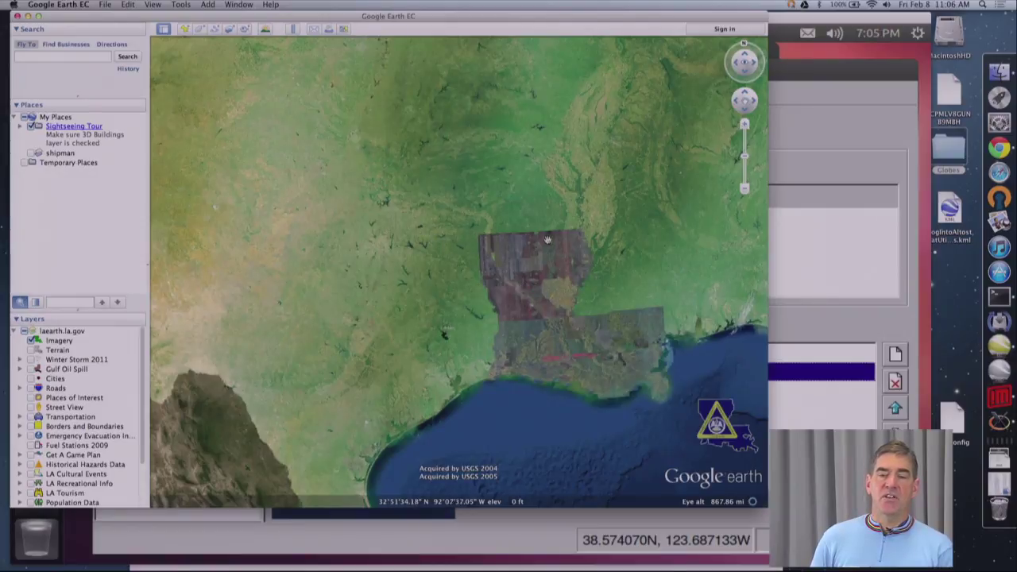
scroll(547, 240, down, 3)
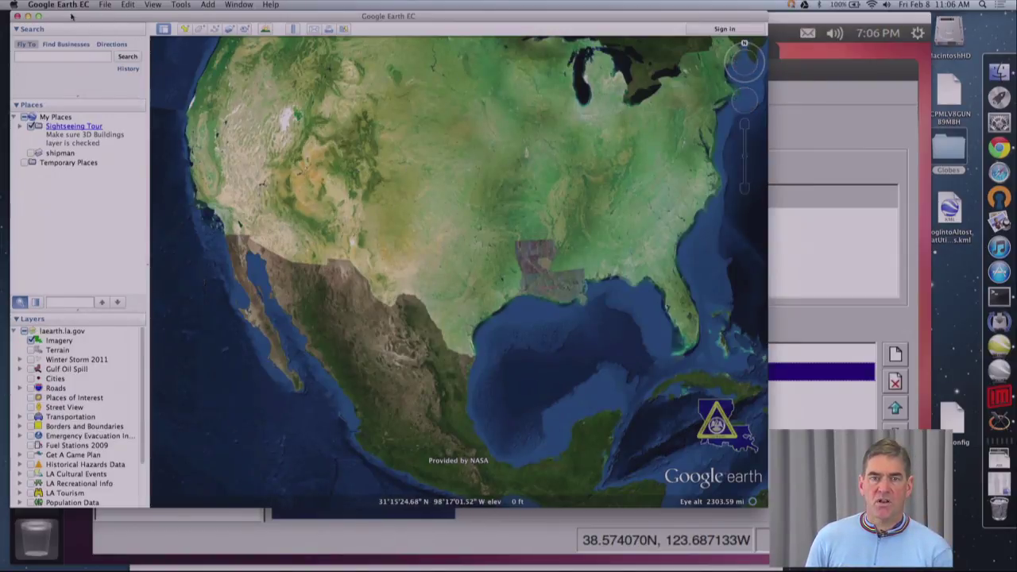
- Minimize Google Earth EC and reposition the Imagery Project window in Fusion to expose the resource ordering controls
click(25, 16)
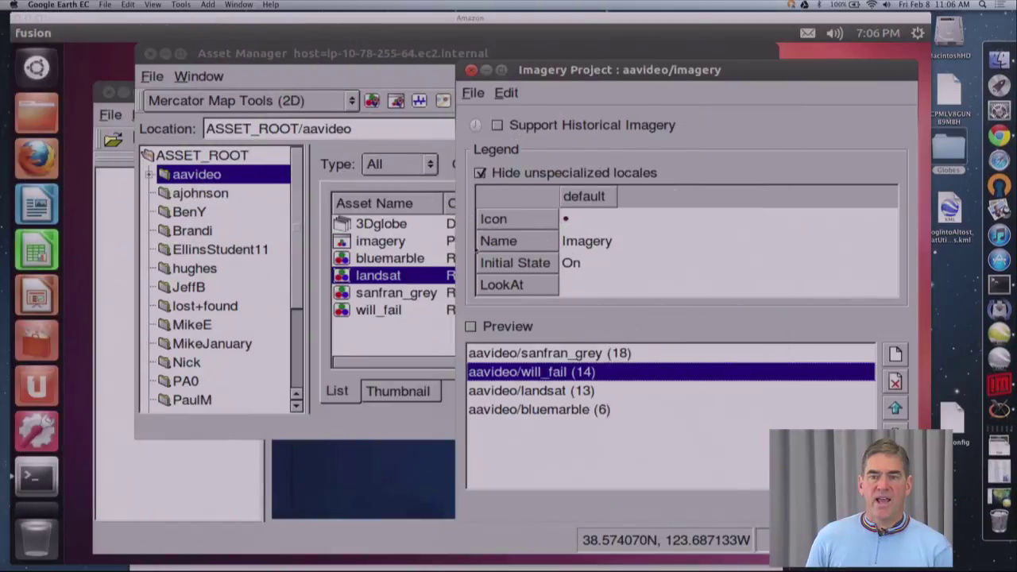
click(656, 71)
drag(655, 72, 624, 54)
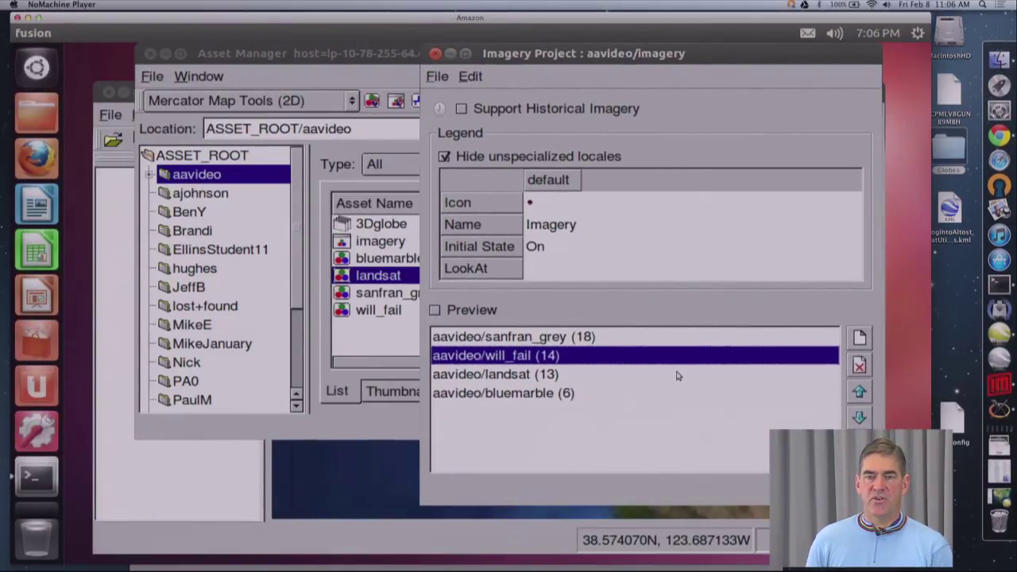
- Examine the stacking order and maximum levels of the sanfran_grey, will_fail, landsat and bluemarble resources in the imagery project
click(663, 377)
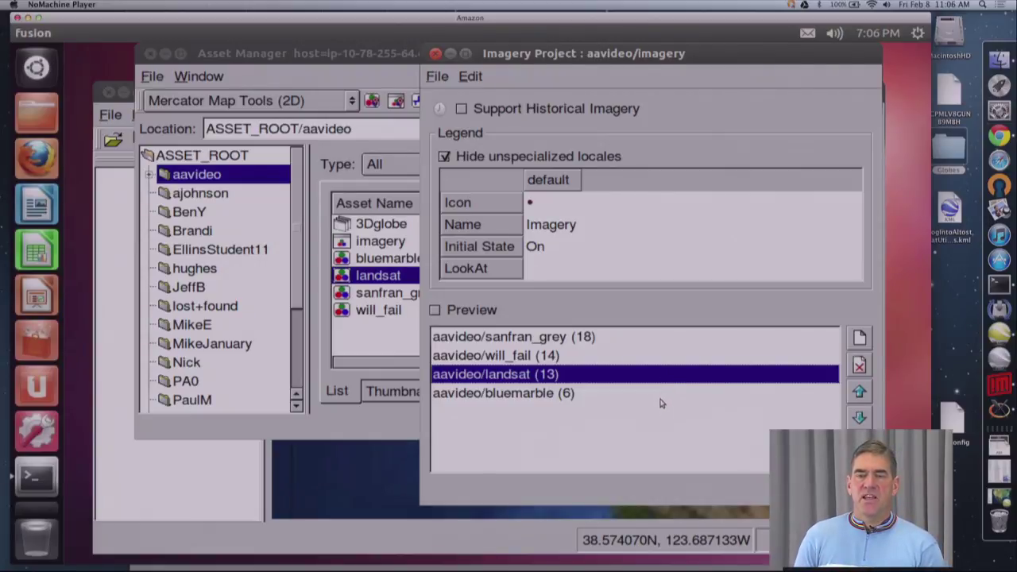
click(660, 399)
click(640, 377)
click(643, 357)
click(648, 339)
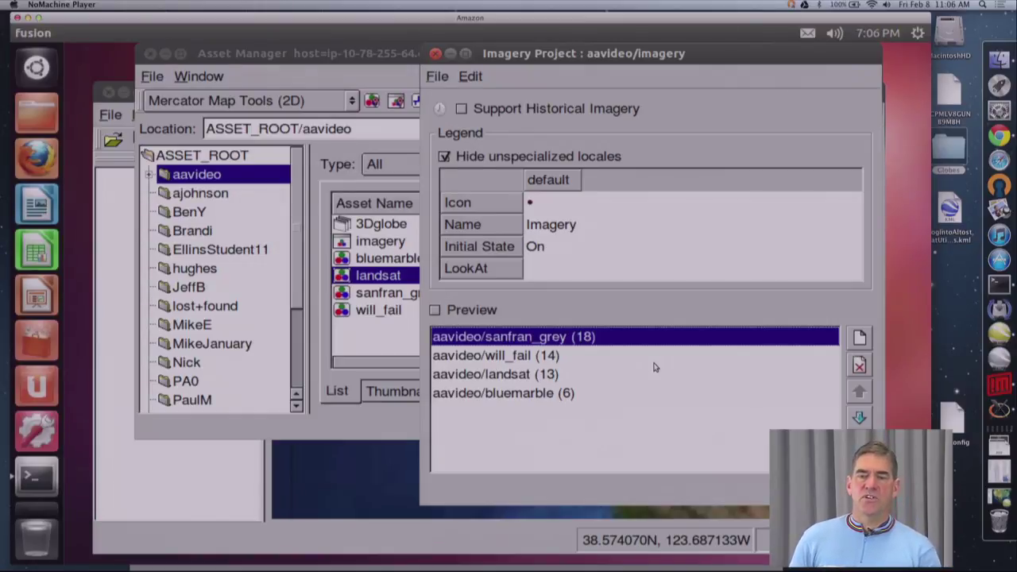
click(627, 389)
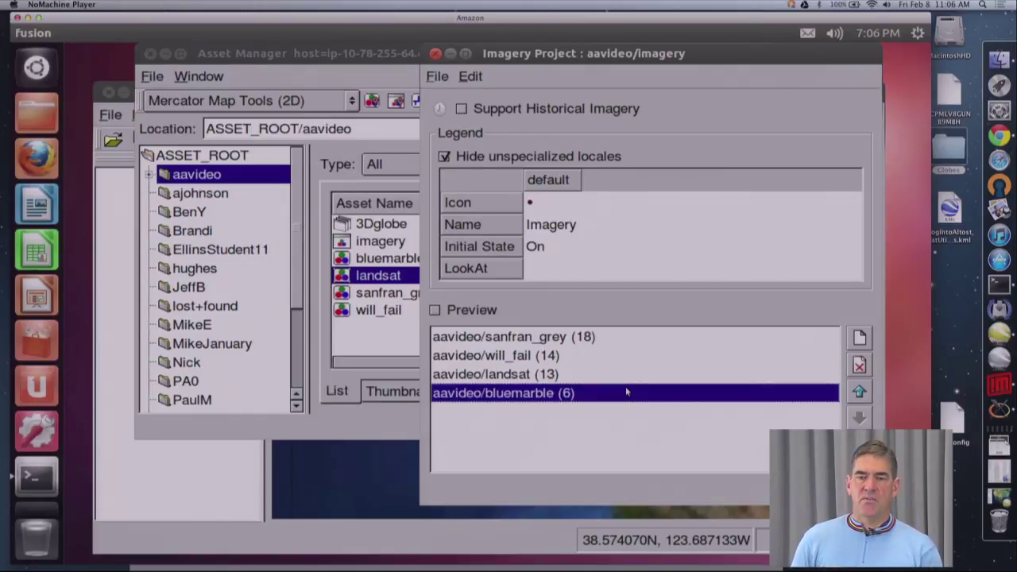
click(639, 340)
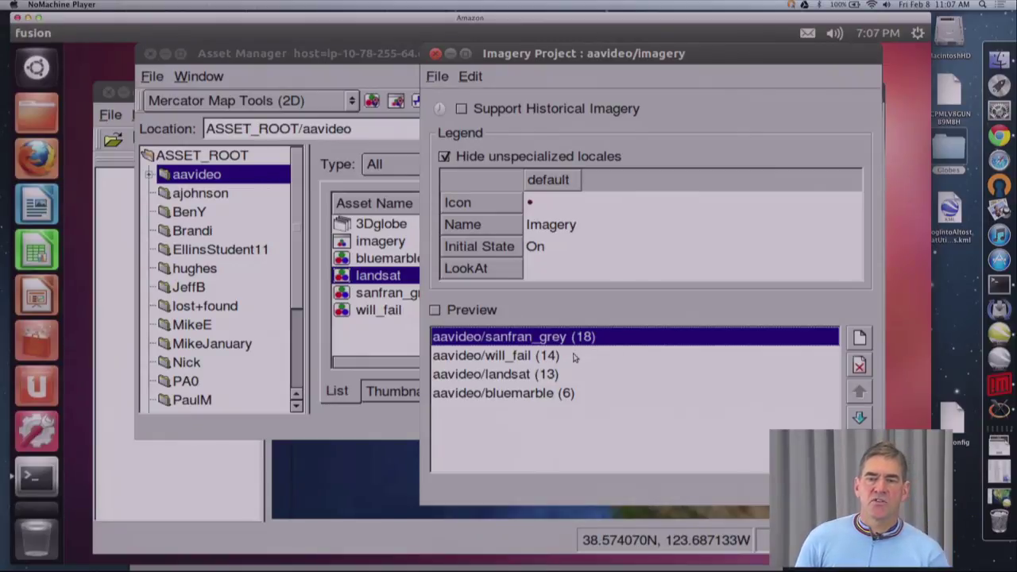
click(533, 378)
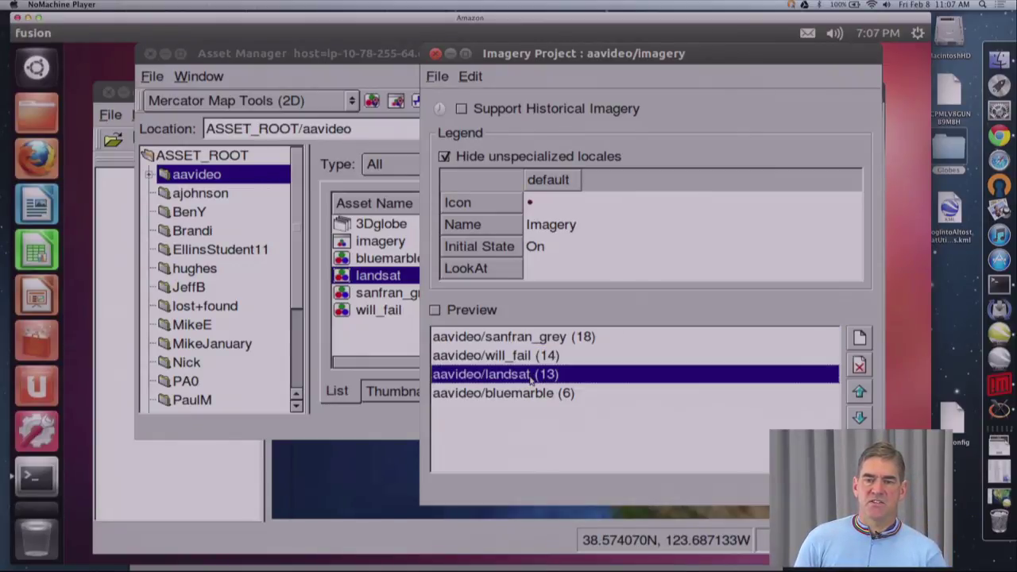
- Override the will_fail resource's maximum level to 13 and move it below landsat in the resource order
click(523, 356)
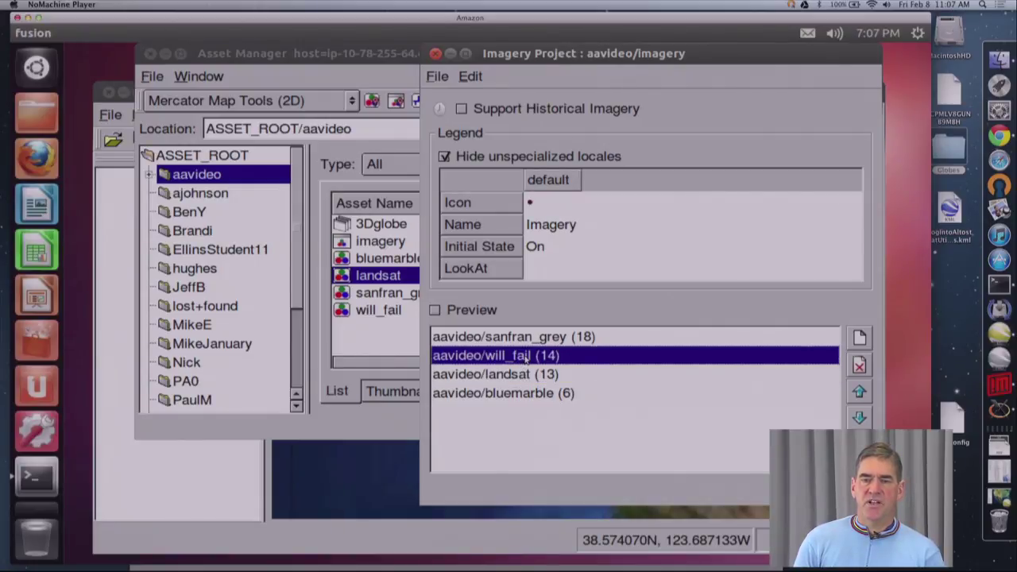
right_click(526, 357)
mouse_move(589, 442)
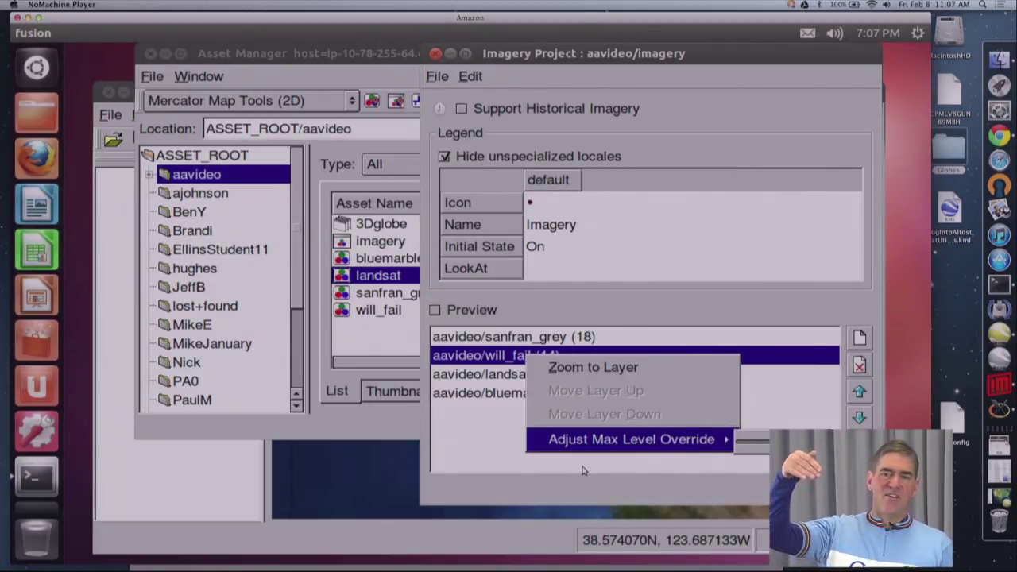
click(517, 436)
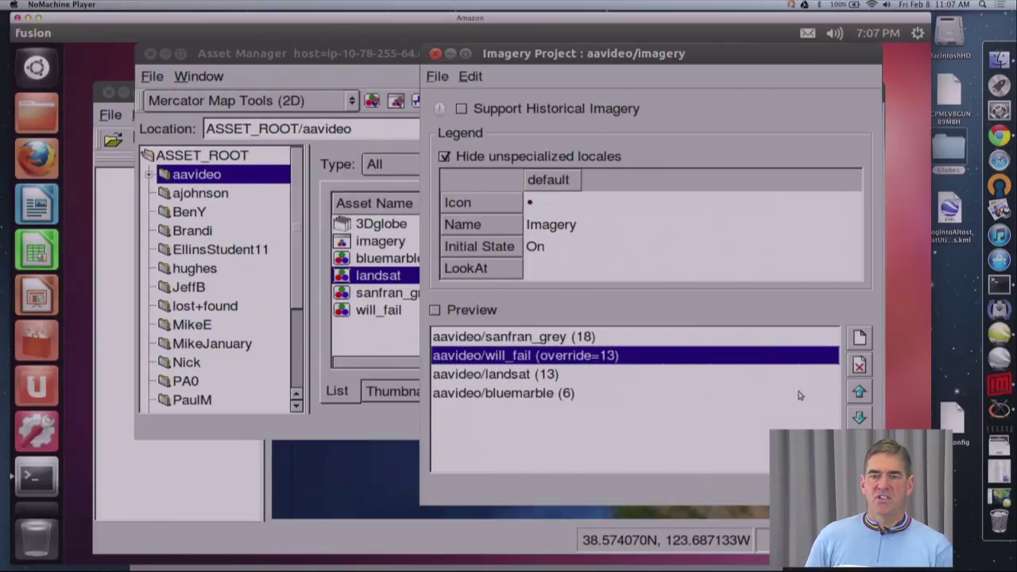
click(866, 417)
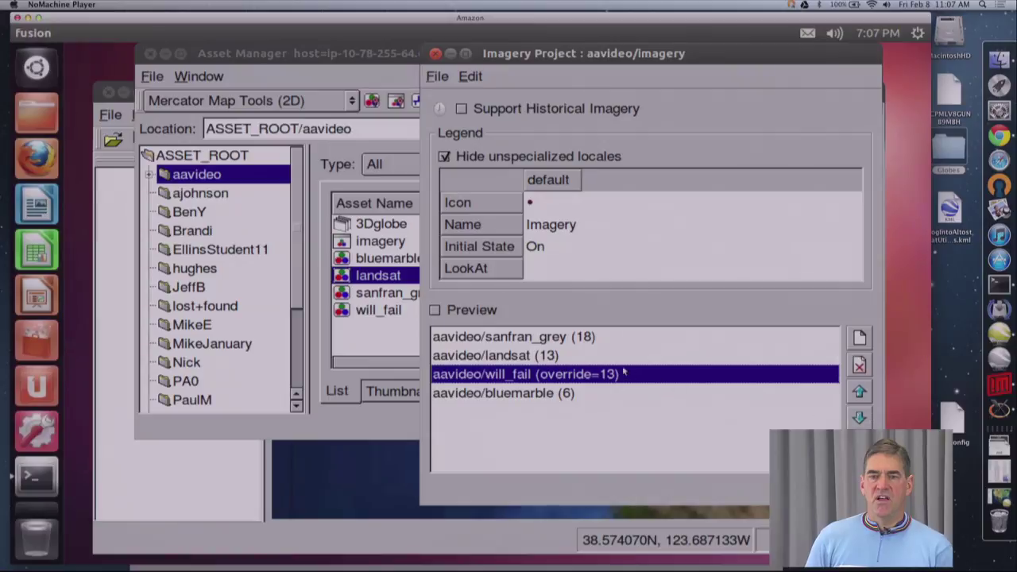
click(571, 357)
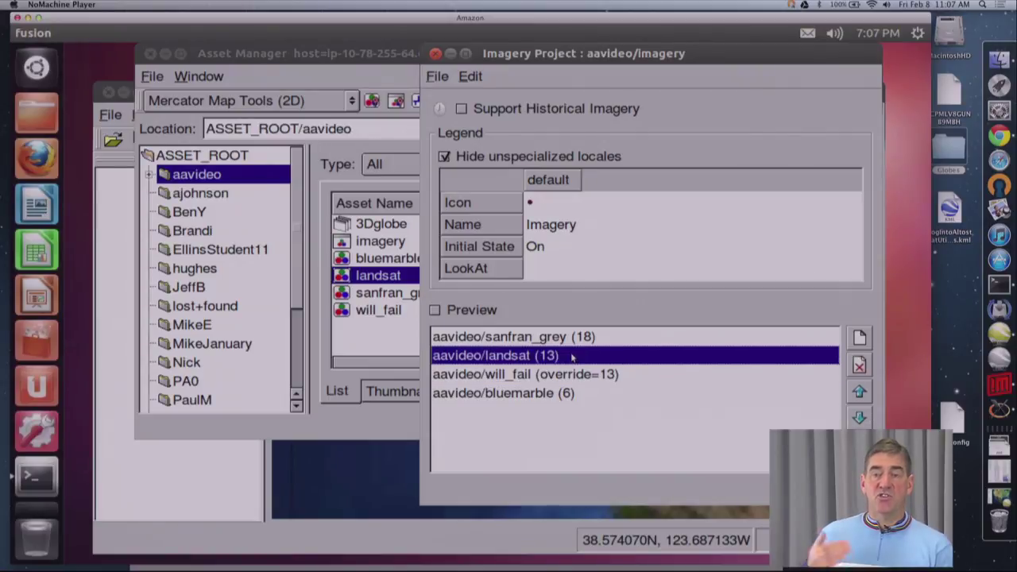
- Set the will_fail resource's maximum level back to 14, returning it above landsat
click(632, 376)
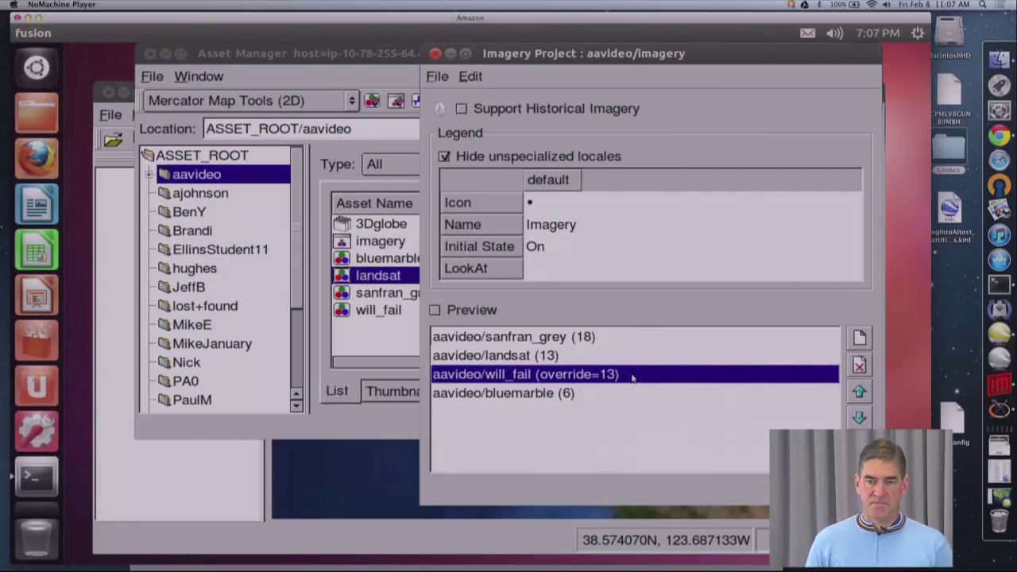
right_click(671, 377)
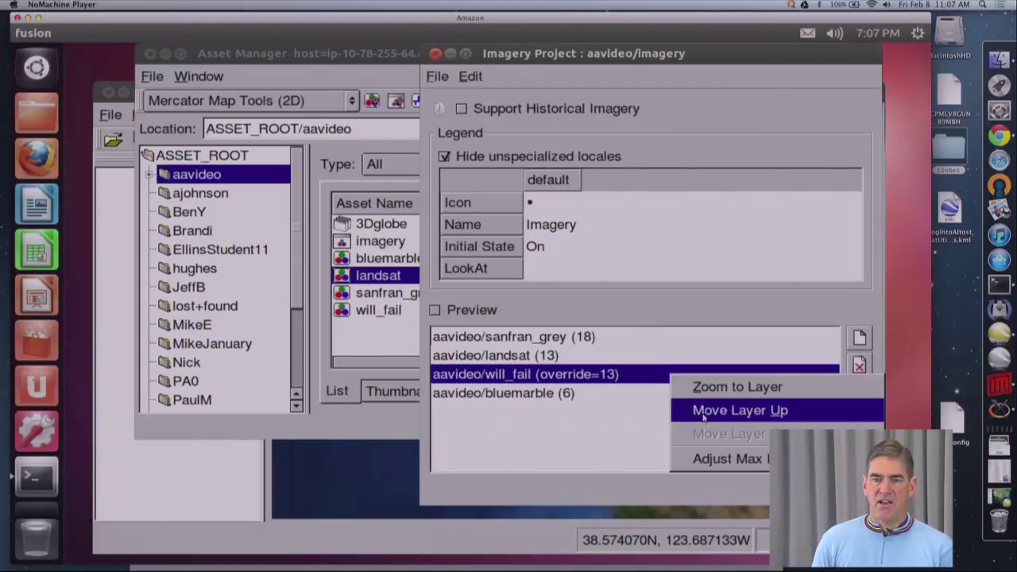
mouse_move(719, 458)
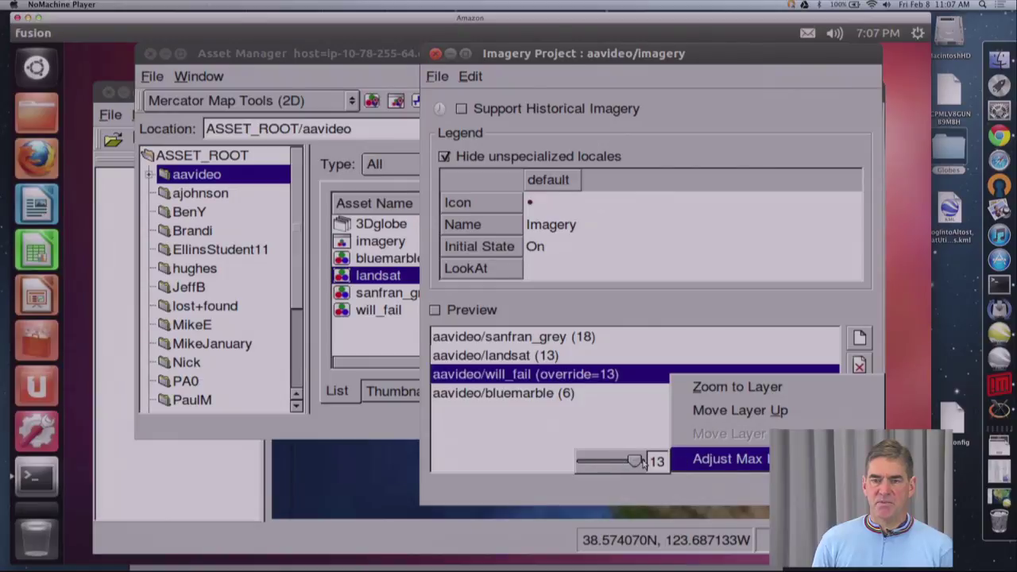
drag(642, 463, 646, 463)
click(515, 451)
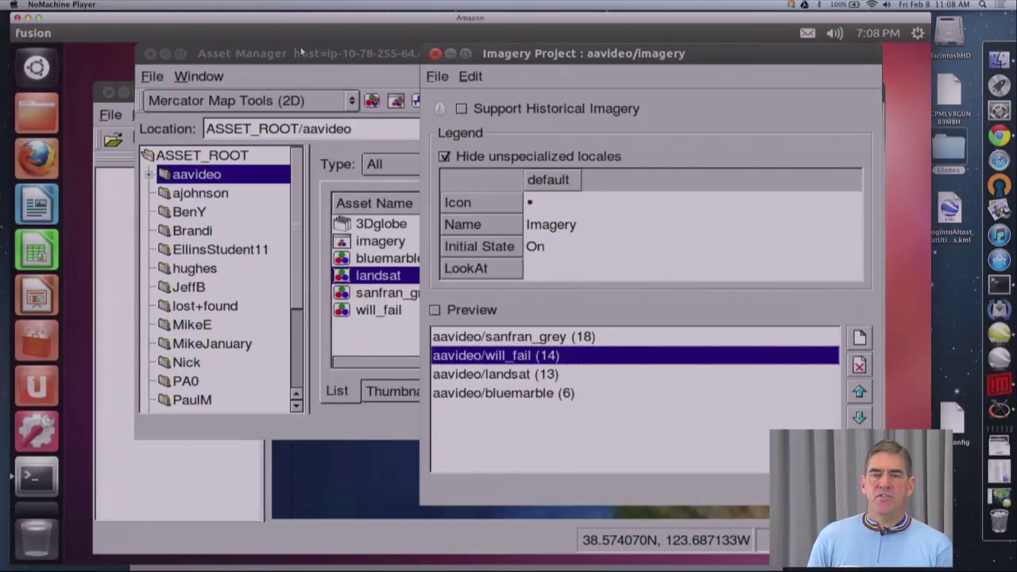
- Minimize the Asset Manager, turn on the resource preview, and compare the will_fail and landsat extents on the map
click(165, 53)
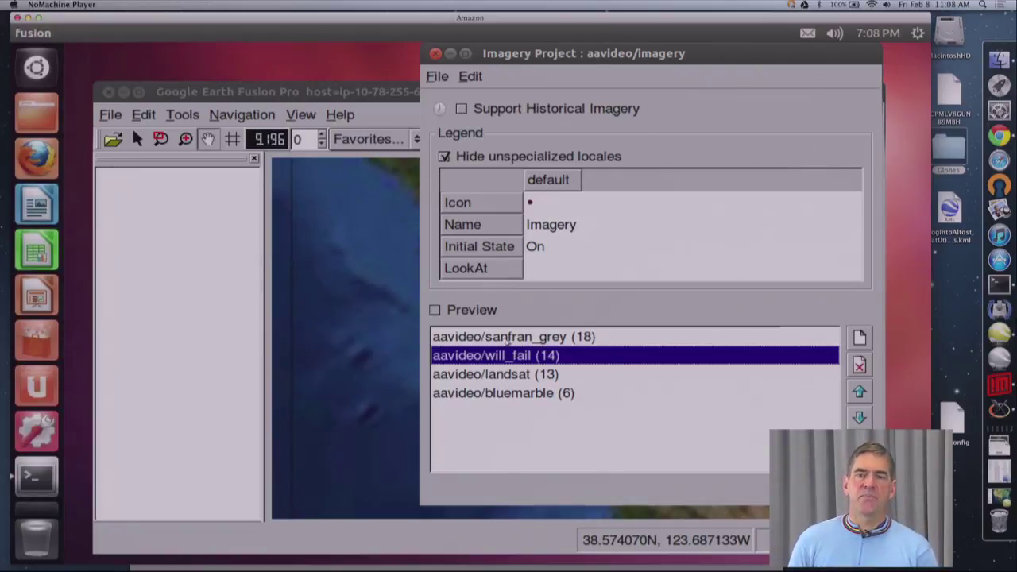
click(435, 310)
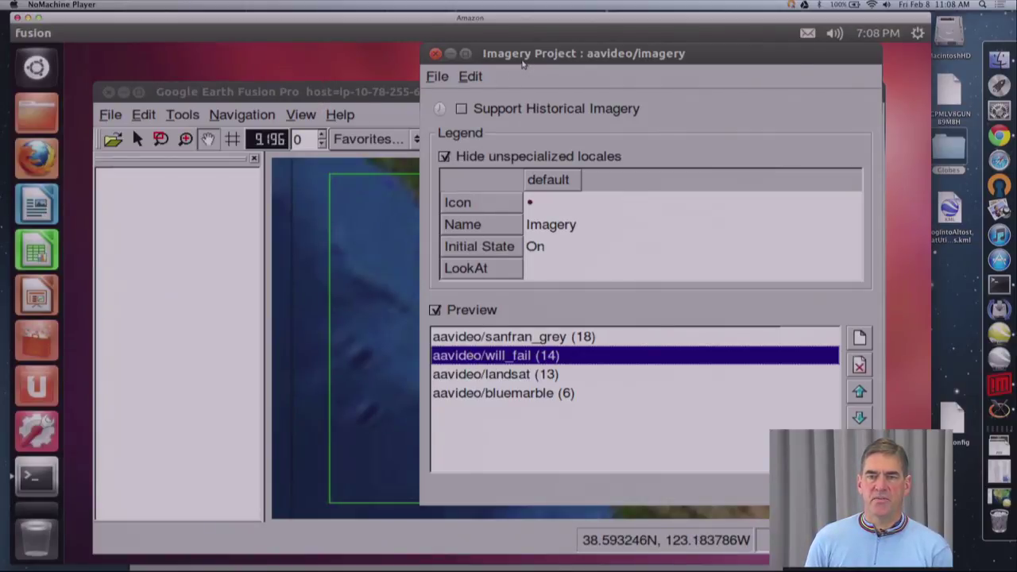
drag(524, 53, 692, 53)
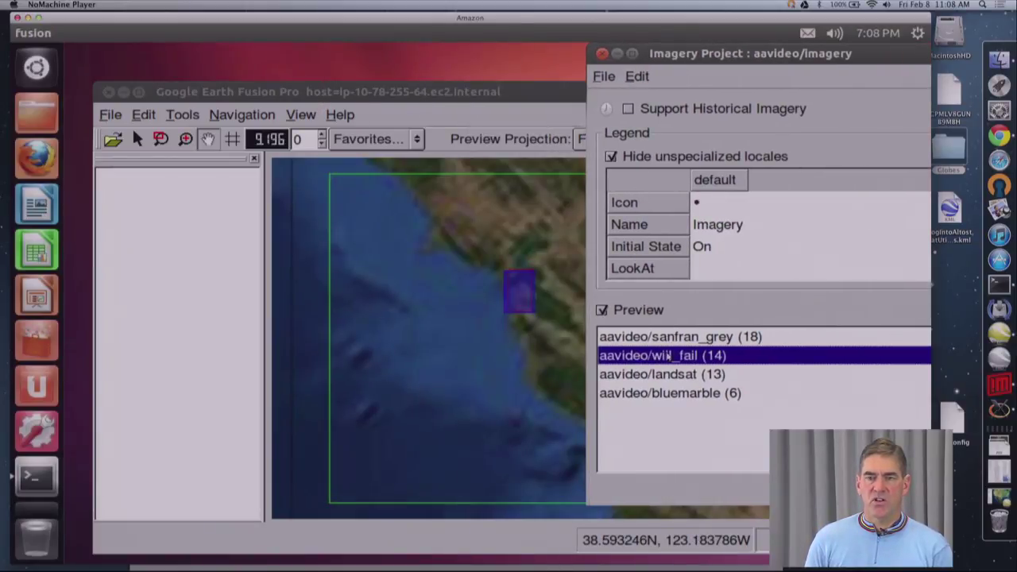
click(645, 375)
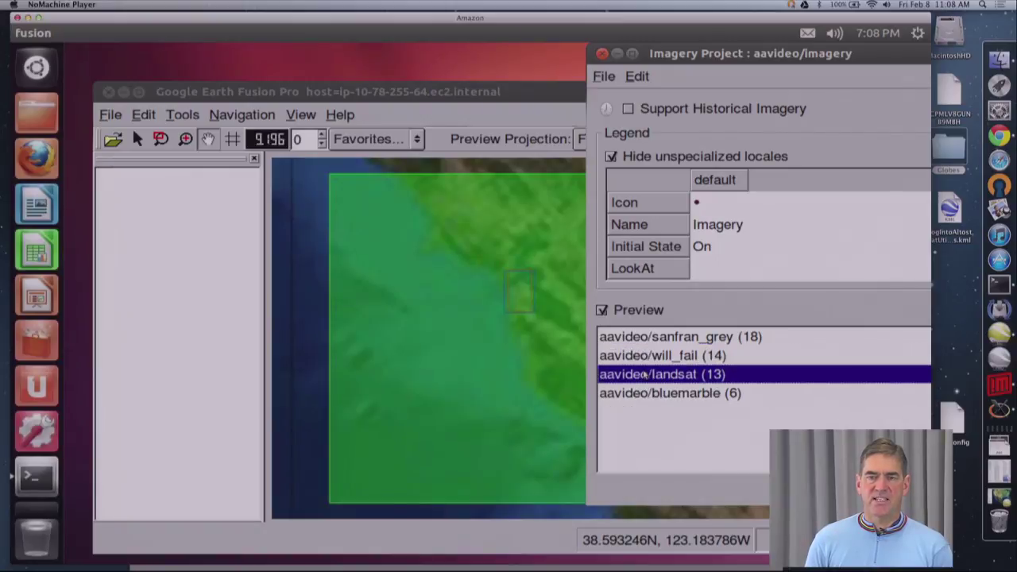
click(646, 355)
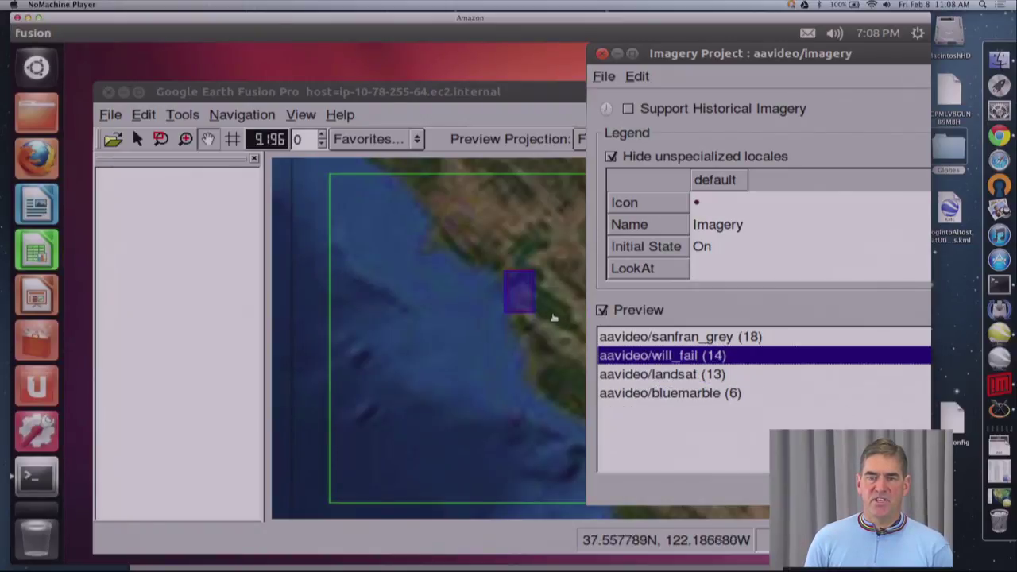
- Compare the will_fail and sanfran_grey extents up close on the map, and turn the resource preview off
scroll(554, 318, up, 4)
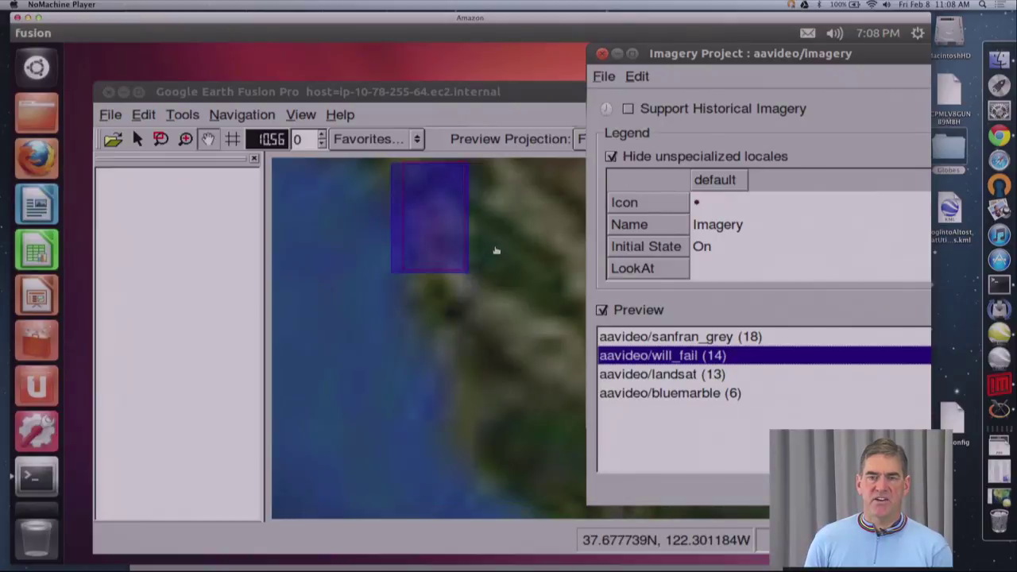
drag(496, 251, 508, 300)
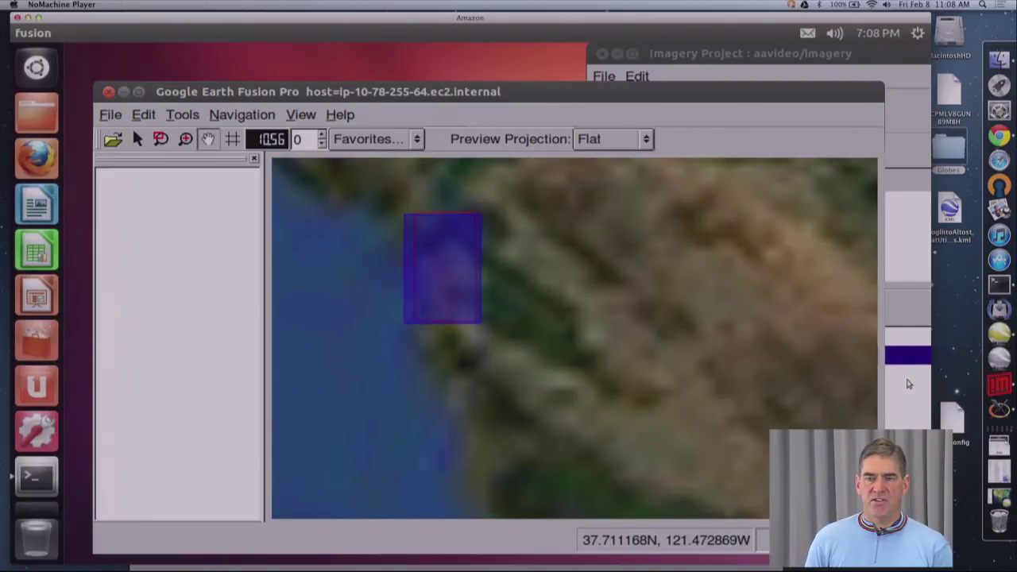
click(908, 384)
click(736, 339)
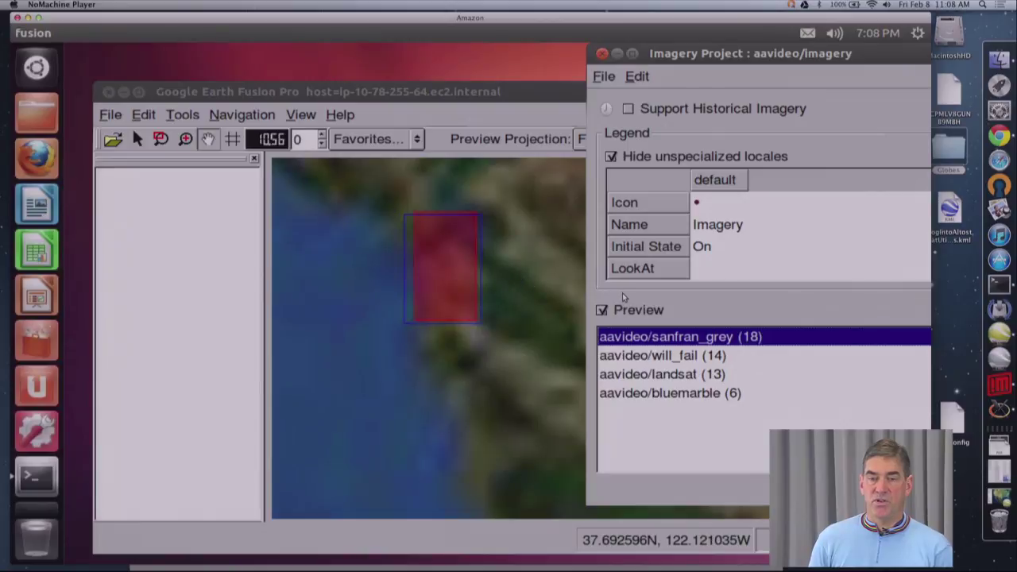
click(602, 311)
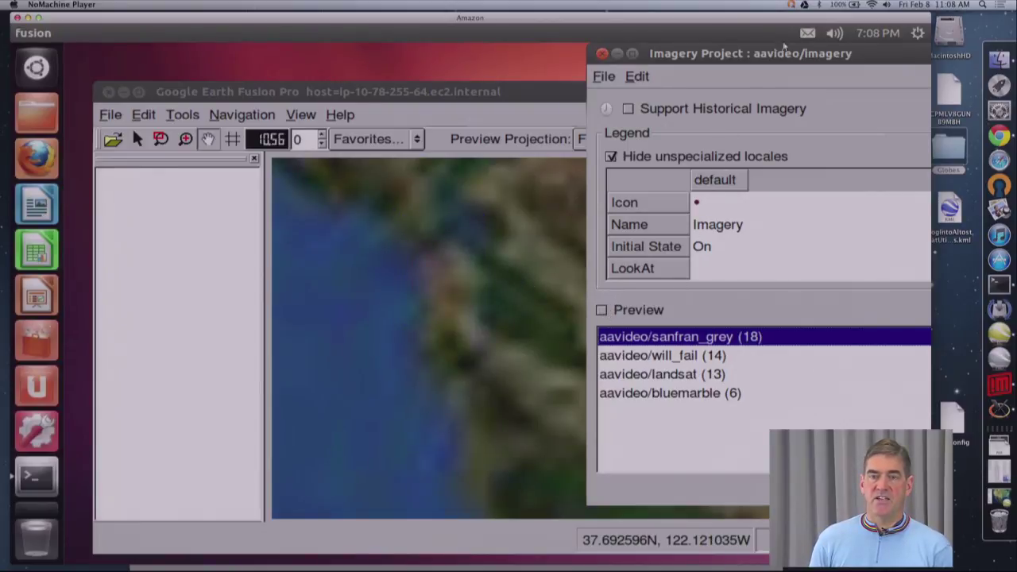
drag(793, 56, 547, 57)
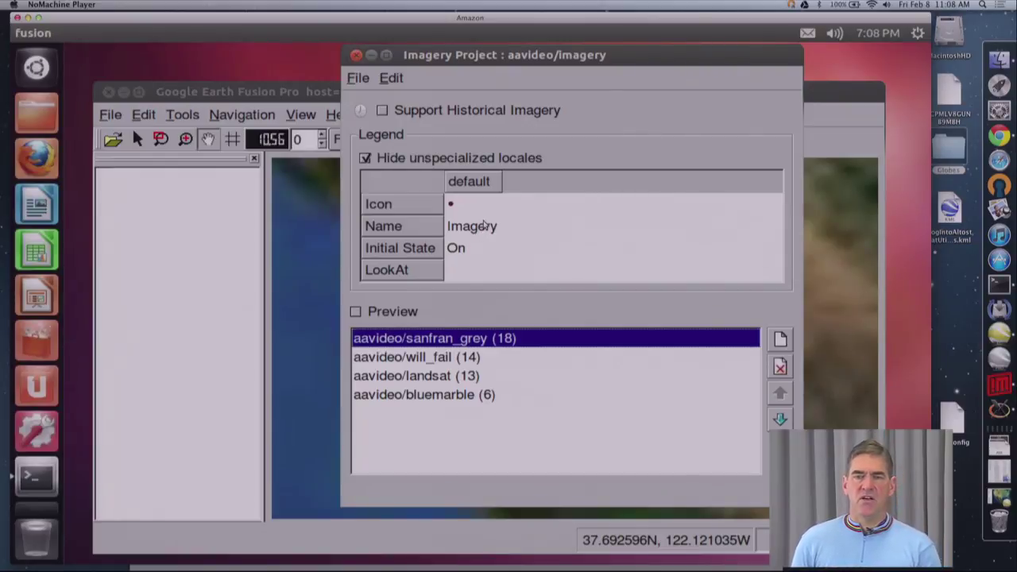
- Switch to Google Earth EC to view the Imagery layer entry, and return to Fusion to inspect the legend's Name value
click(999, 333)
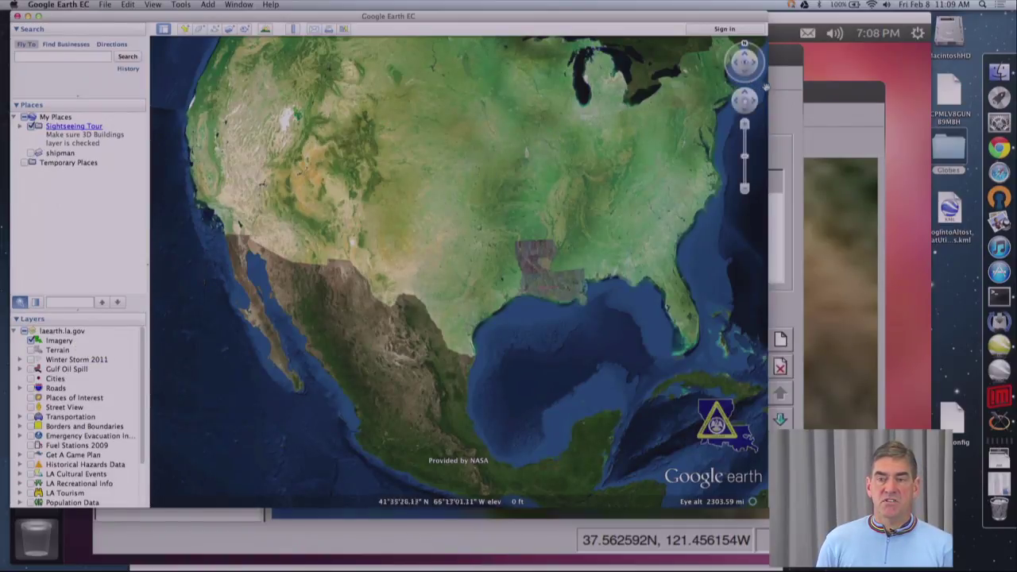
key(super+Tab)
click(517, 213)
click(500, 232)
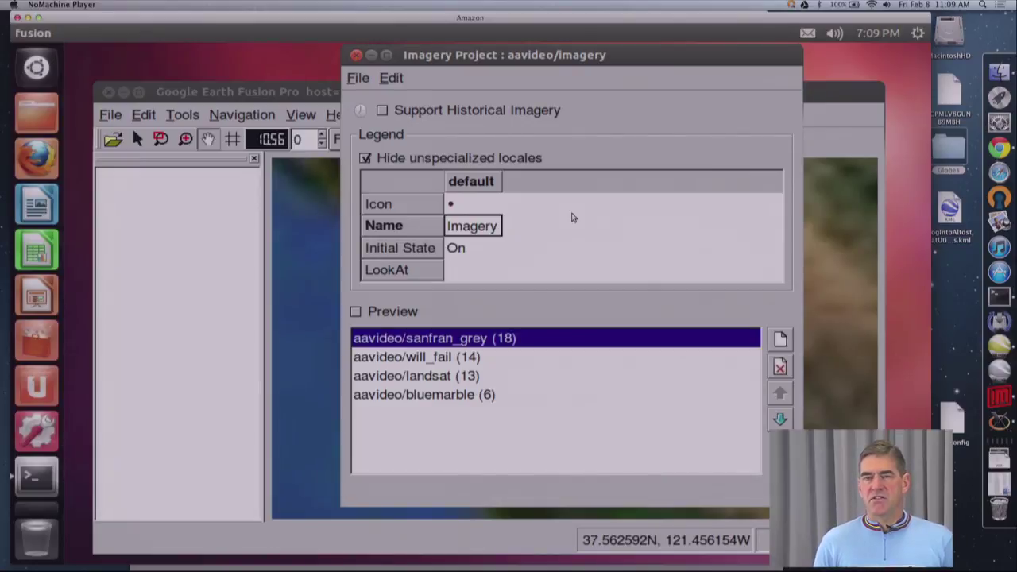
- Try to add the sanfran_grey imagery resource to the project a second time
click(780, 340)
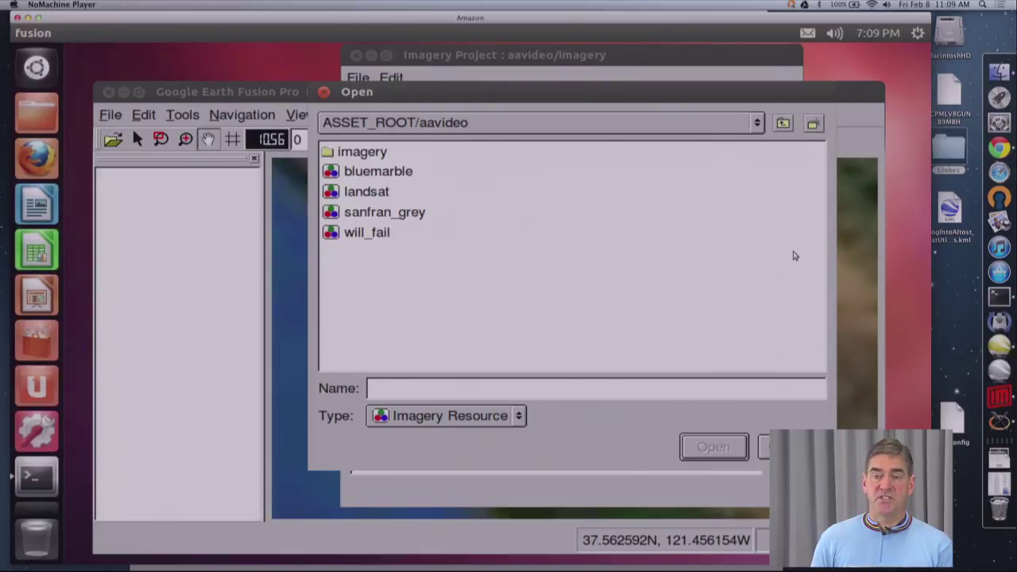
double_click(384, 212)
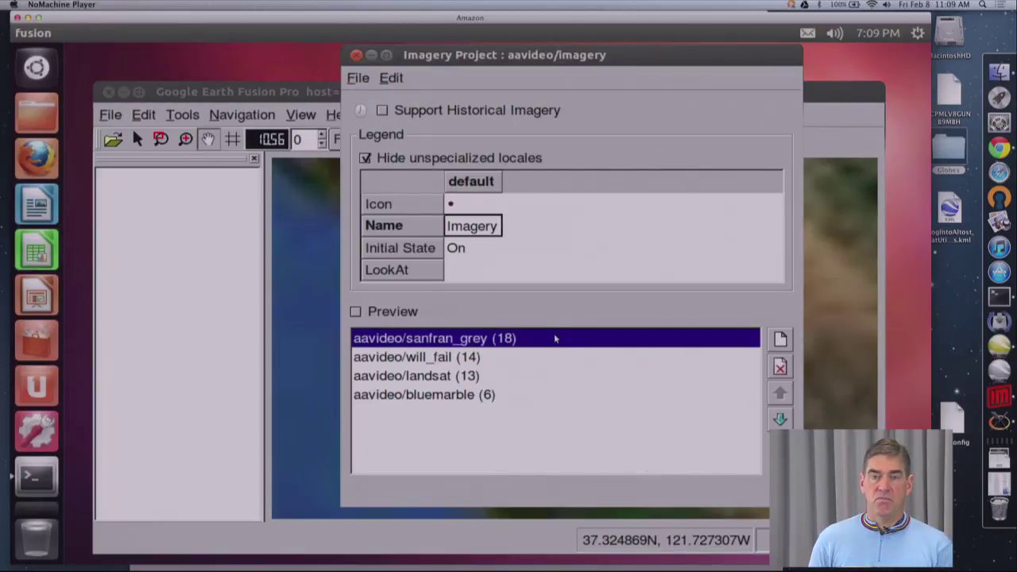
- Save and build the aavideo imagery project, and close its window
click(358, 83)
click(367, 101)
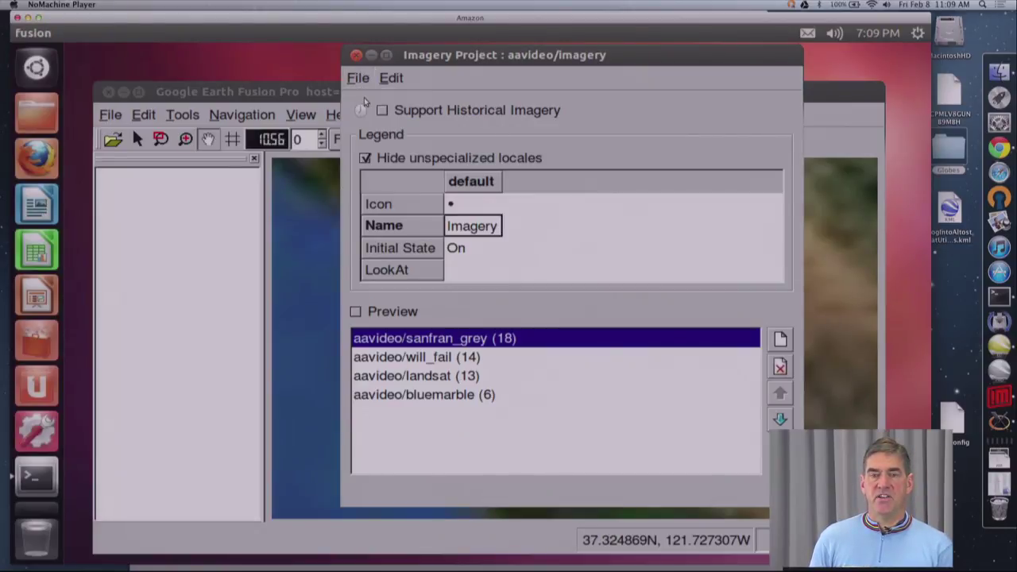
click(363, 81)
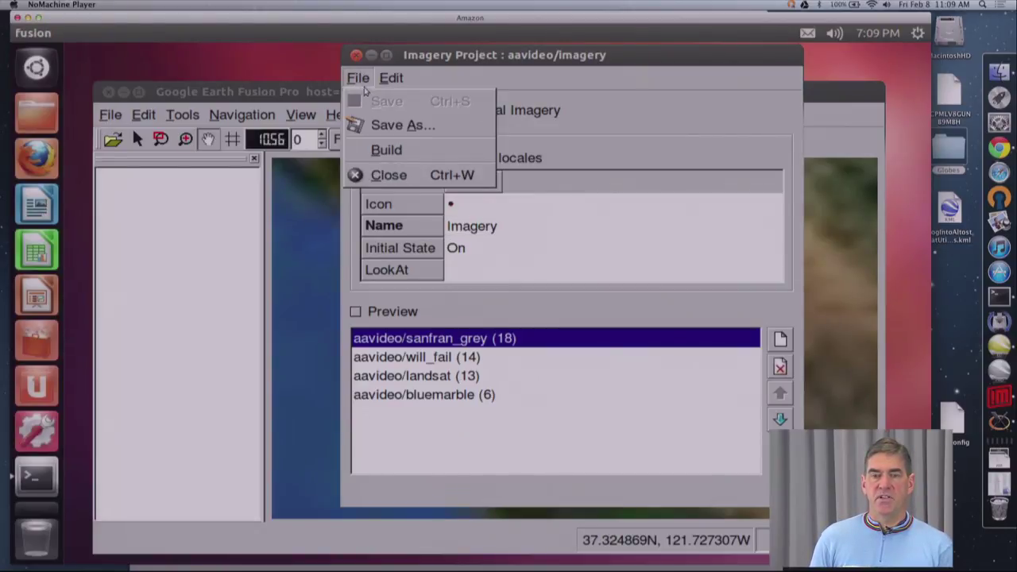
click(386, 151)
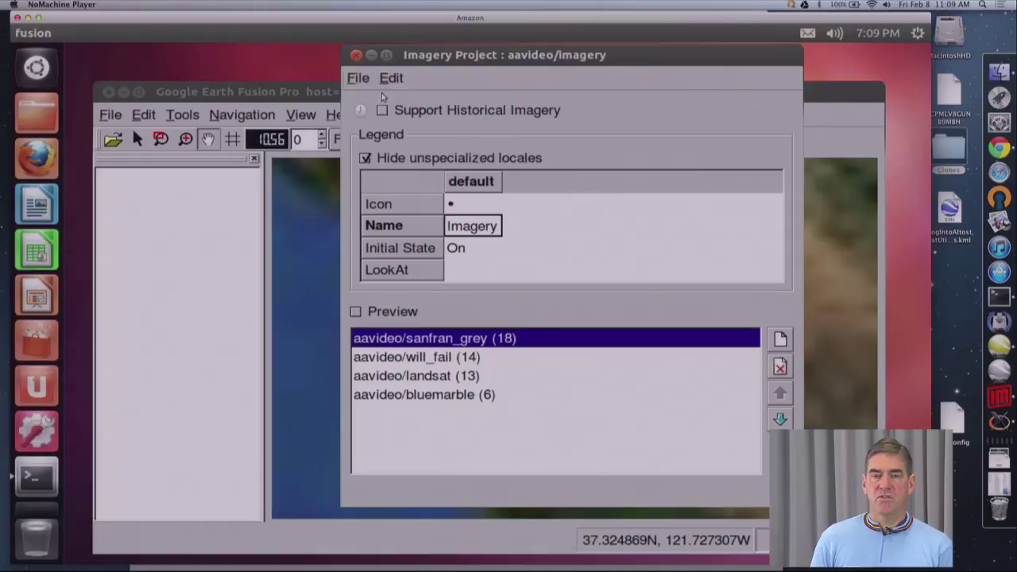
click(356, 55)
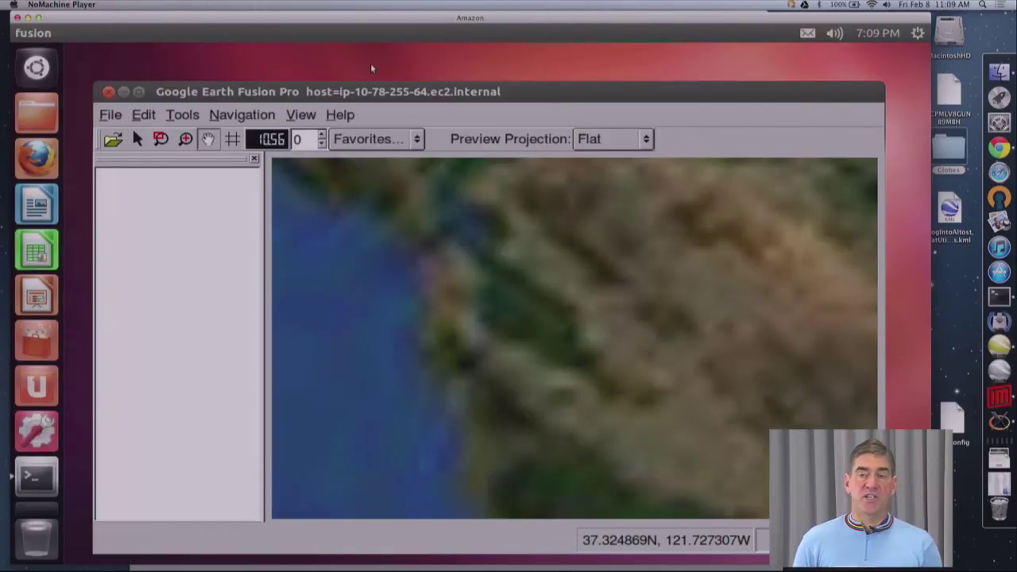